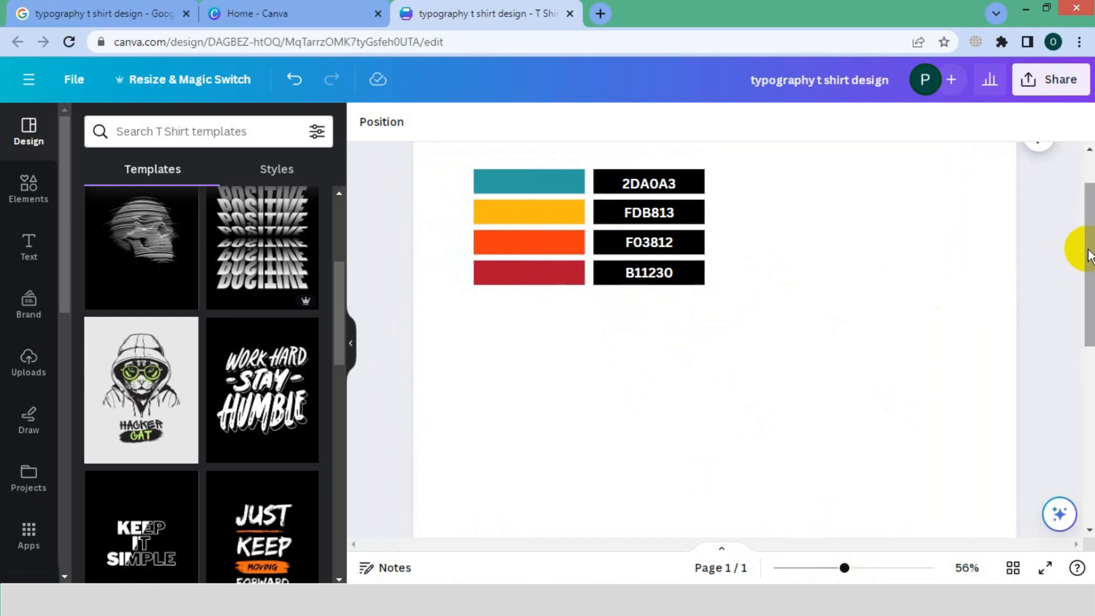
# Add a heading reading "make" and convert it to uppercase.
pyautogui.click(29, 251)
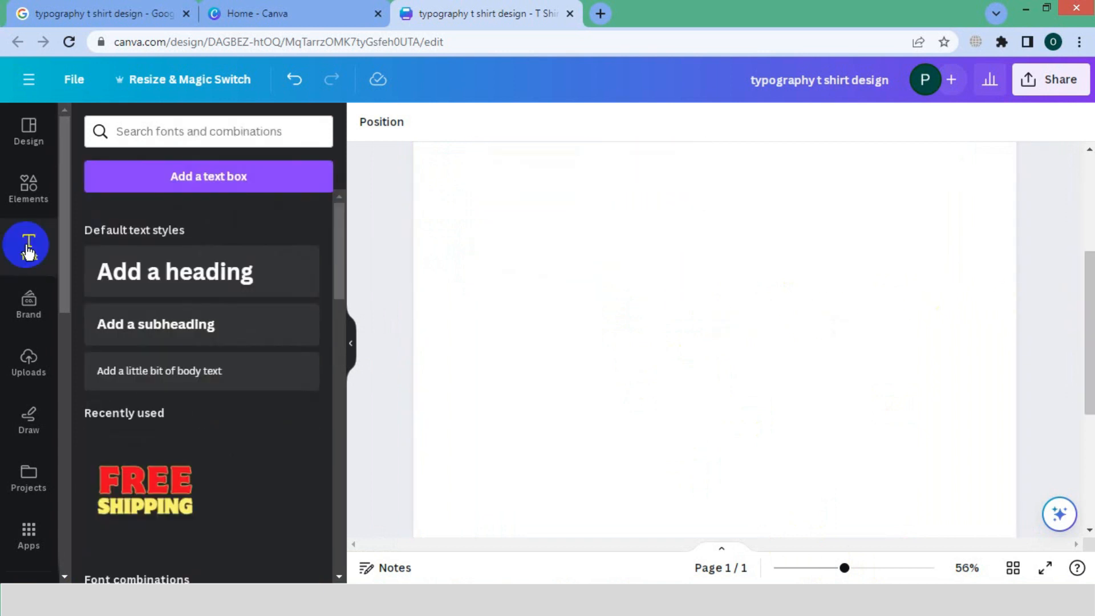
pyautogui.click(149, 273)
pyautogui.write('make')
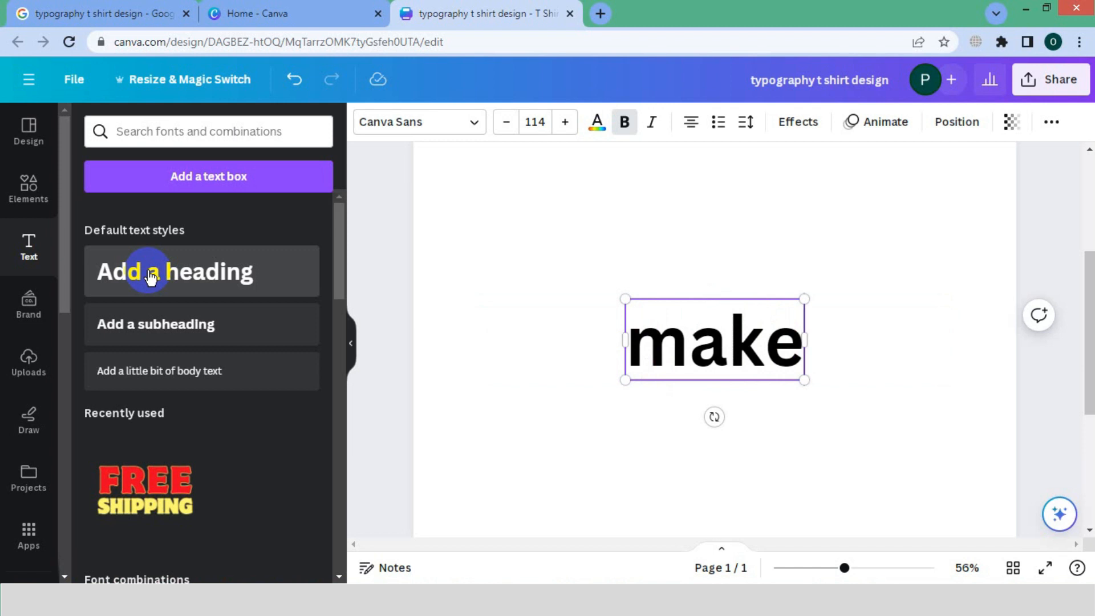
pyautogui.doubleClick(664, 325)
pyautogui.click(1050, 121)
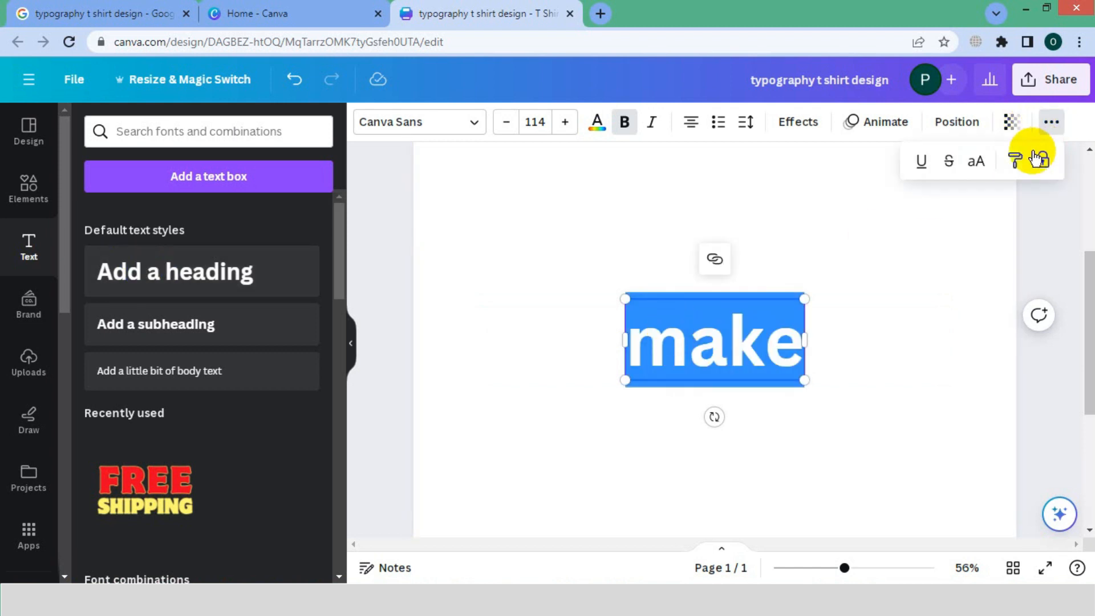
pyautogui.click(976, 165)
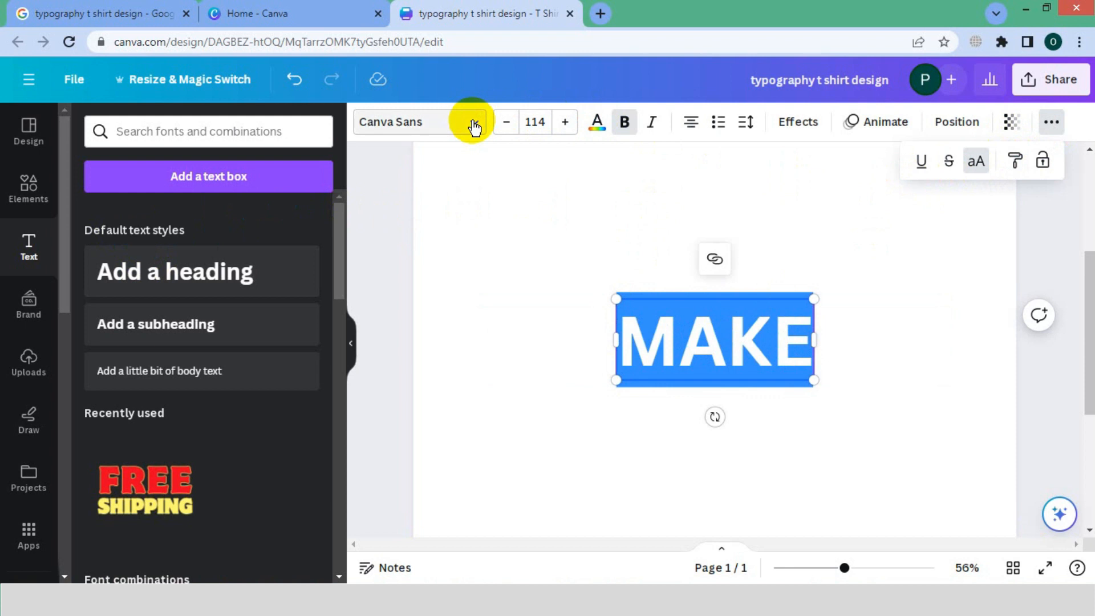
# Set the MAKE heading in the Anton font and enlarge it to about size 178.
pyautogui.click(471, 122)
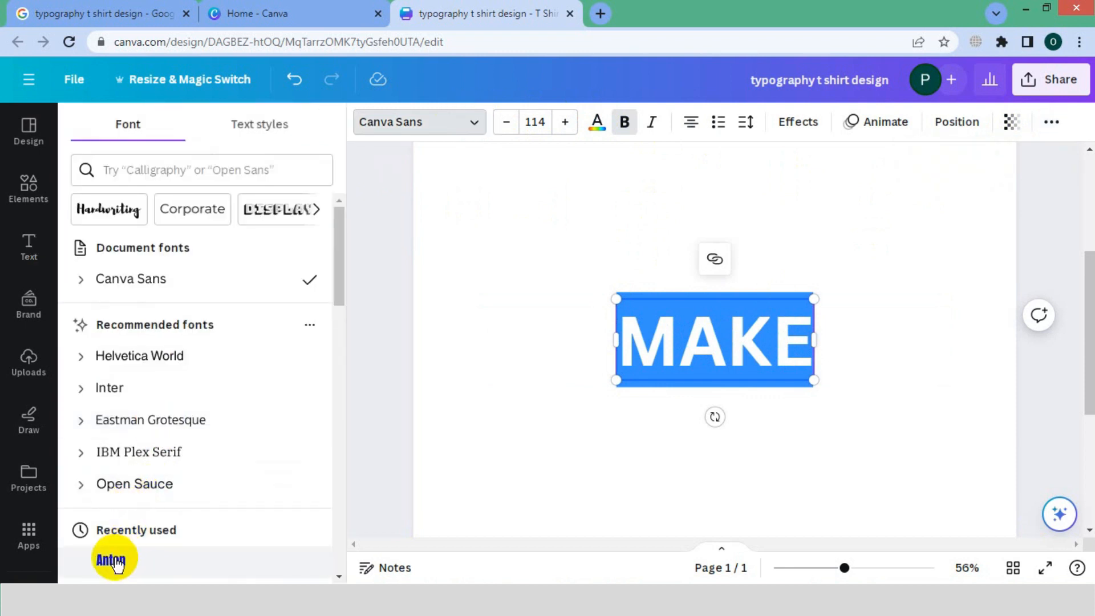
pyautogui.click(111, 559)
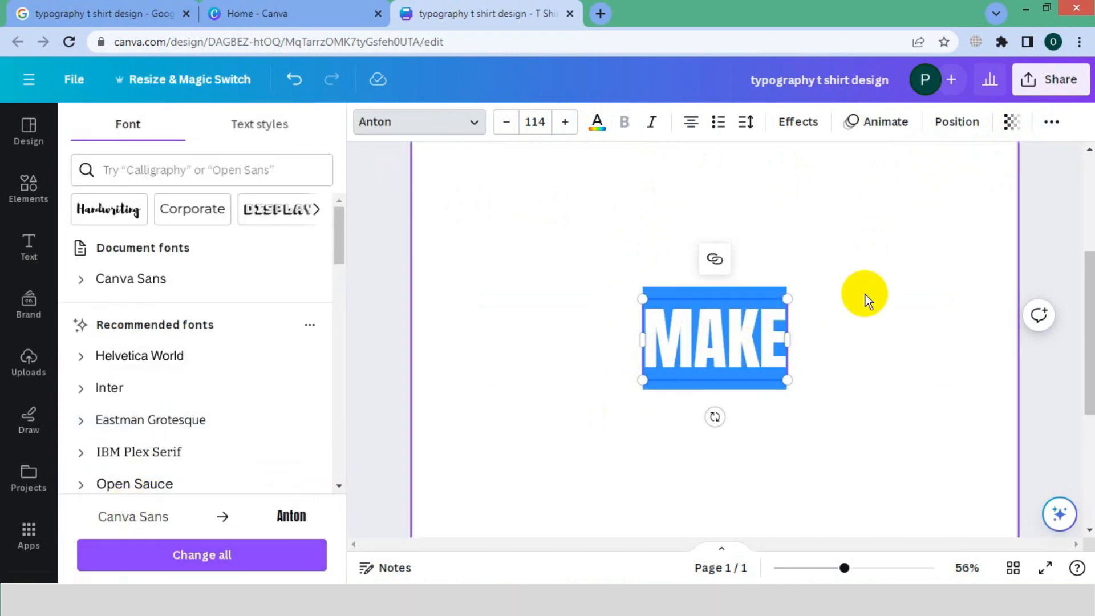
pyautogui.moveTo(786, 297); pyautogui.dragTo(828, 274)
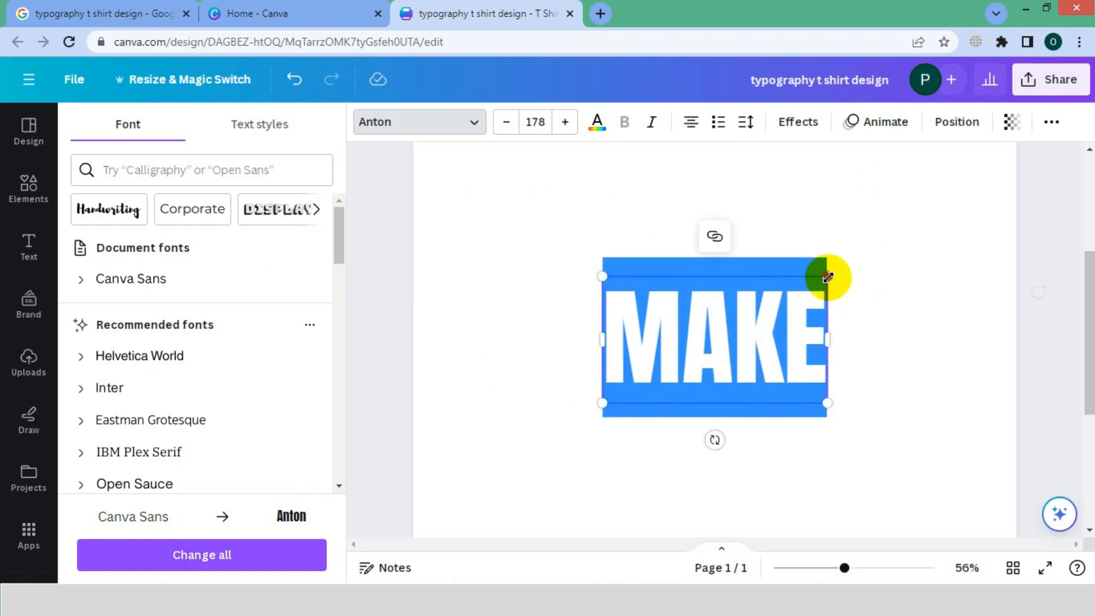
# Duplicate the MAKE text, place the copy directly below it and change its wording to TODAY.
pyautogui.click(797, 365)
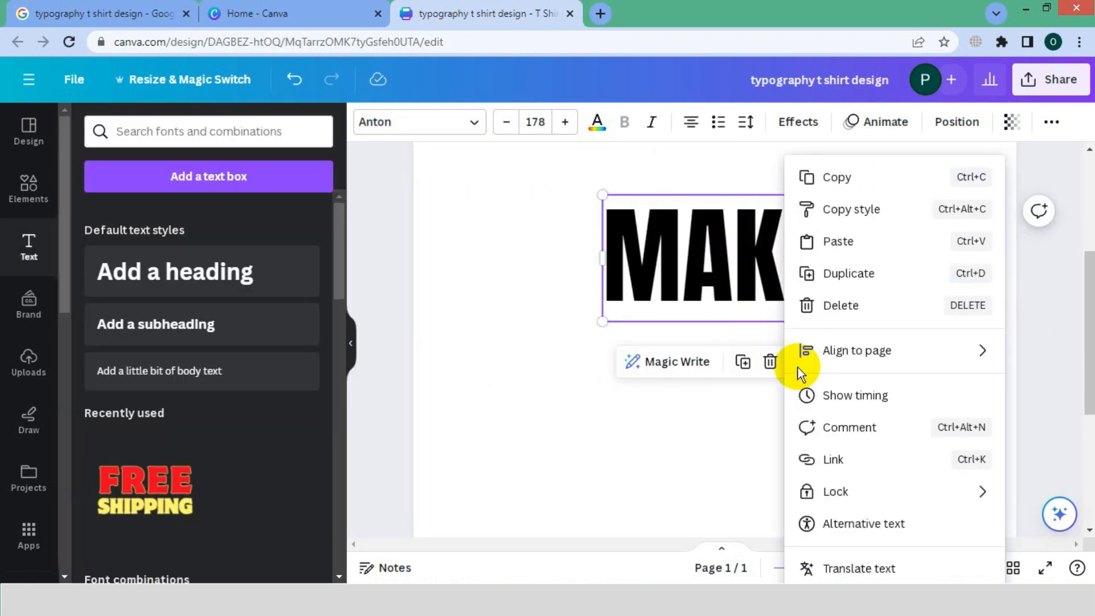
pyautogui.click(804, 274)
pyautogui.moveTo(701, 262); pyautogui.dragTo(706, 368)
pyautogui.doubleClick(705, 368)
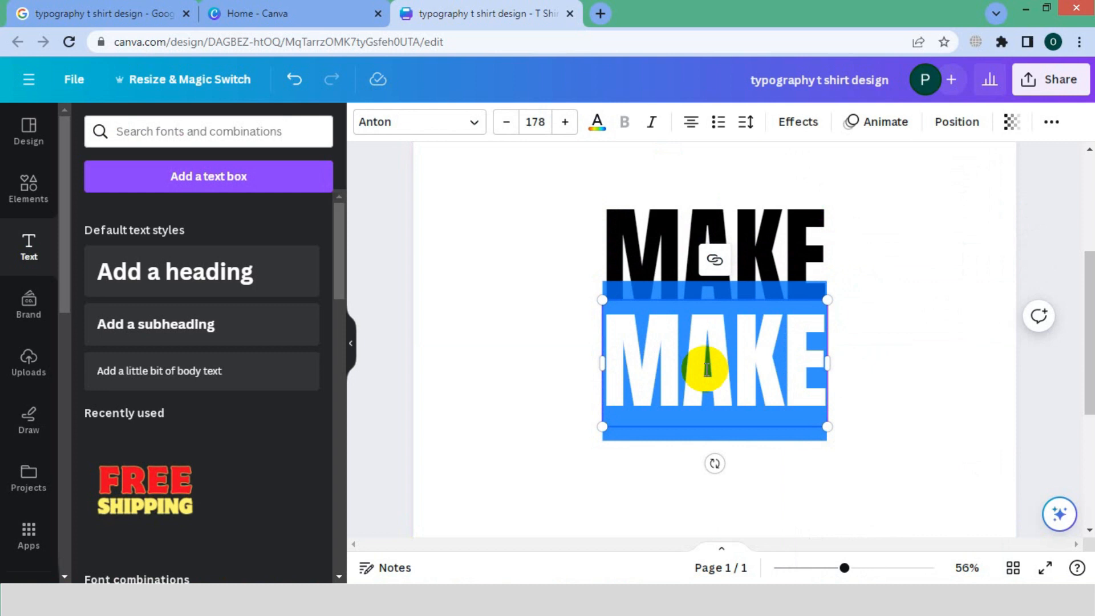
pyautogui.write('TO')
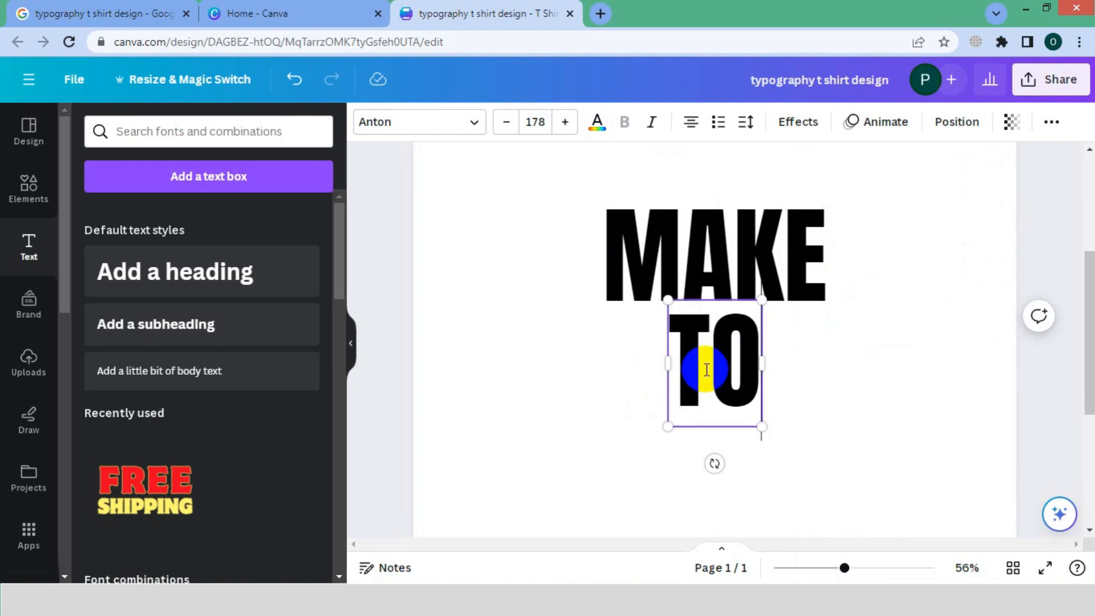
pyautogui.write('DAT')
pyautogui.press('BackSpace')
pyautogui.write('Y')
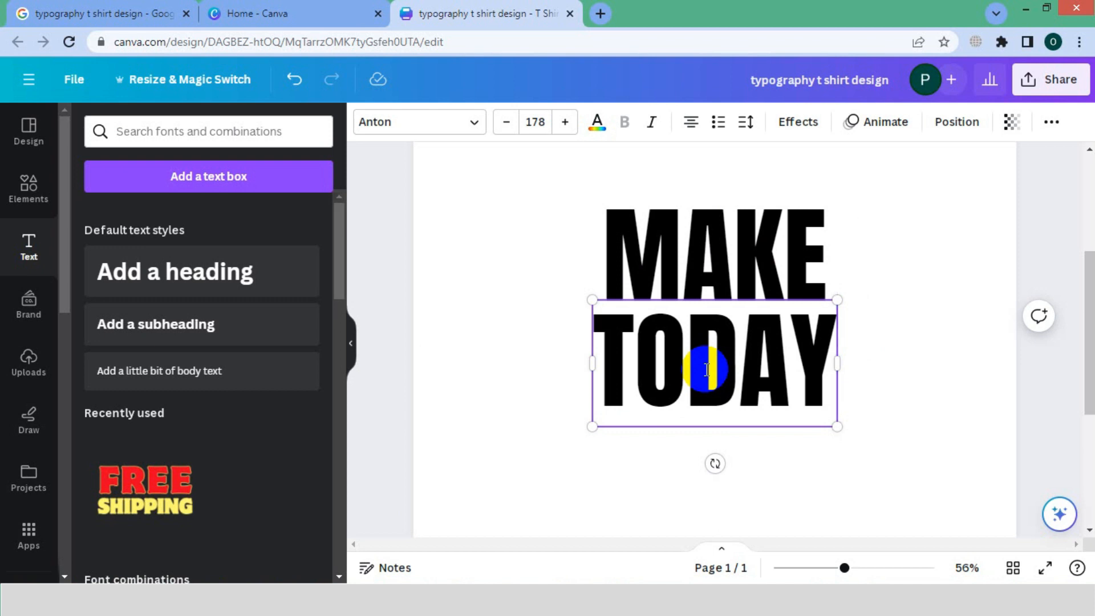
# Place another copy of the text below TODAY and change its wording to GREAT.
pyautogui.click(748, 264)
pyautogui.moveTo(728, 367); pyautogui.dragTo(727, 492)
pyautogui.doubleClick(727, 493)
pyautogui.write('GREAT')
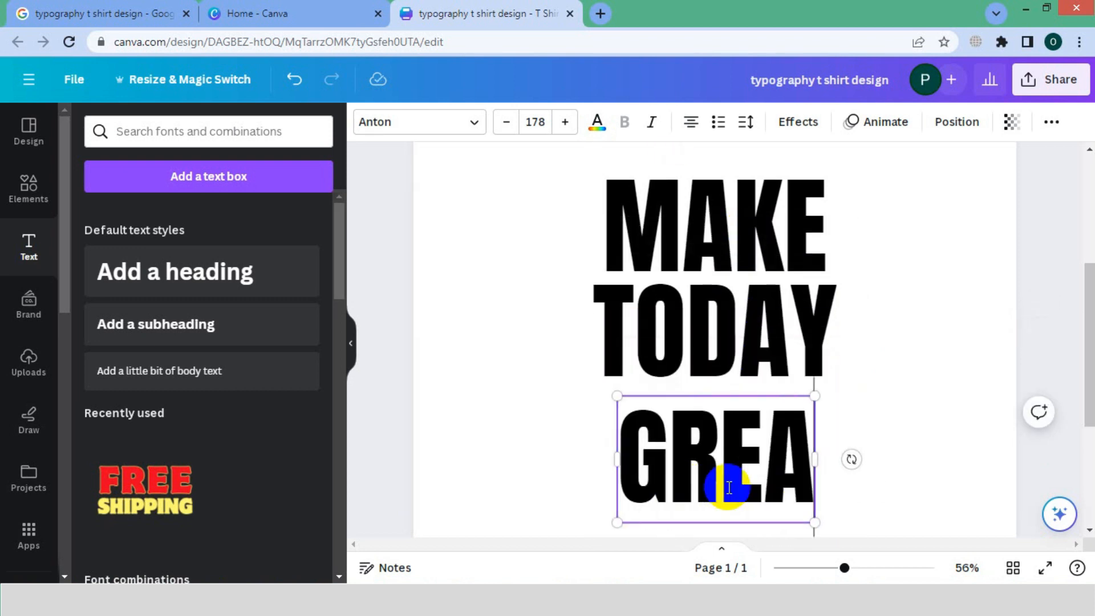
pyautogui.click(891, 399)
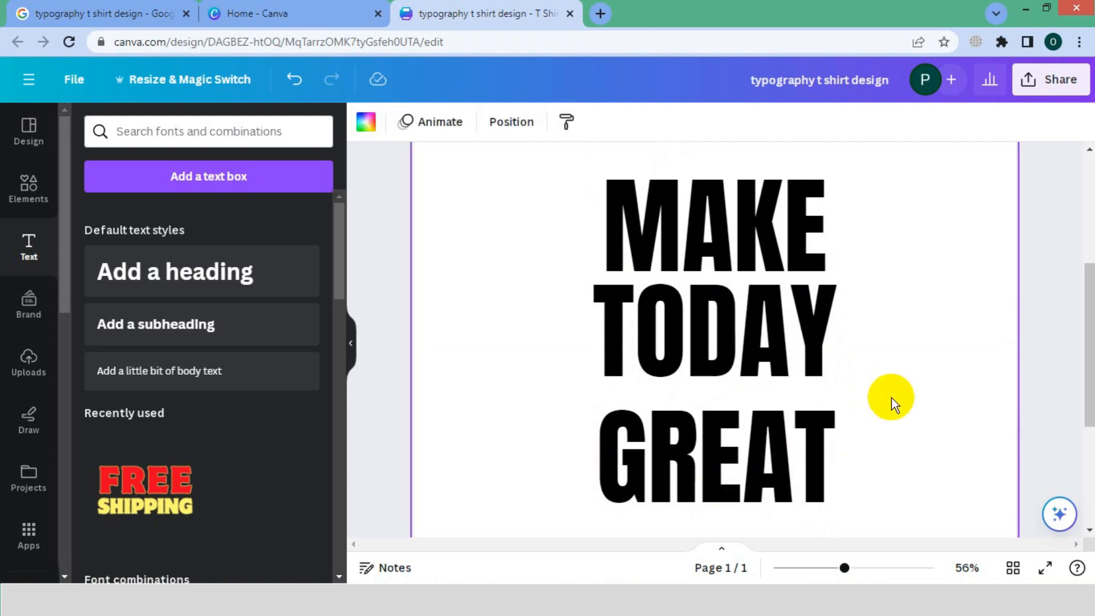
# Align TODAY with the left edge of MAKE and shrink it to the same width, about size 163.
pyautogui.click(736, 216)
pyautogui.moveTo(663, 337)
pyautogui.mouseDown()
pyautogui.moveTo(681, 336)
pyautogui.moveTo(672, 337)
pyautogui.mouseUp()
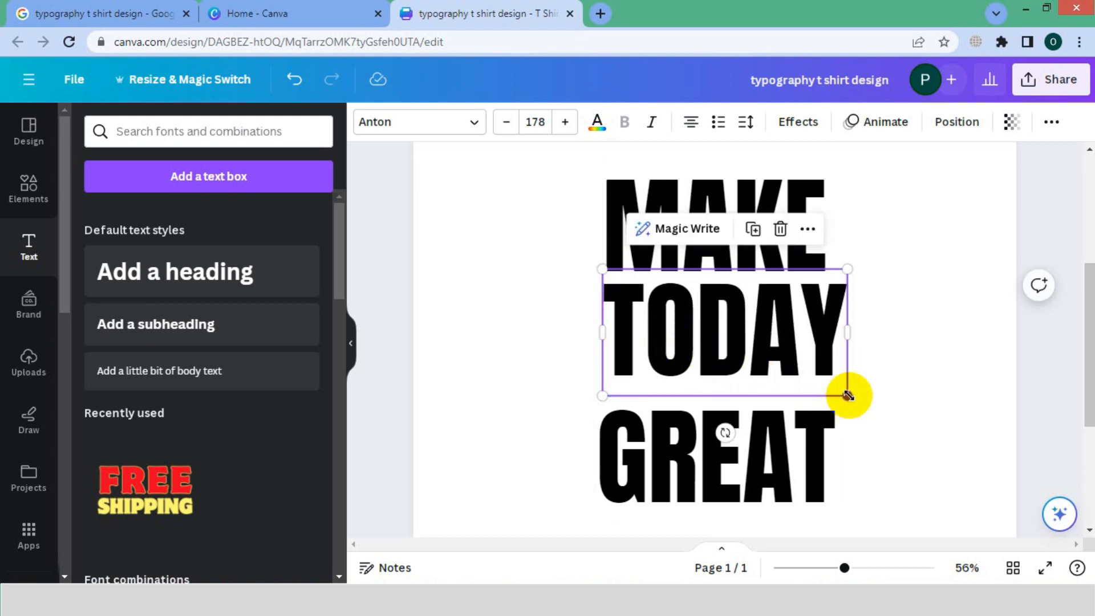
pyautogui.moveTo(847, 395); pyautogui.dragTo(827, 383)
pyautogui.click(886, 368)
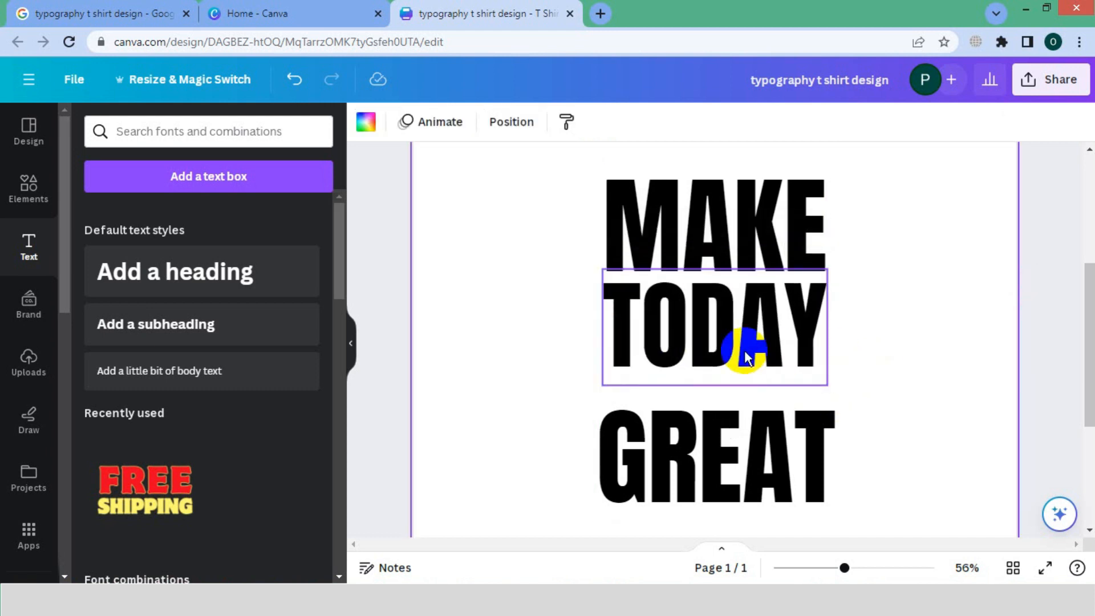
# Nudge TODAY slightly upward, closer to MAKE.
pyautogui.click(624, 332)
pyautogui.click(614, 358)
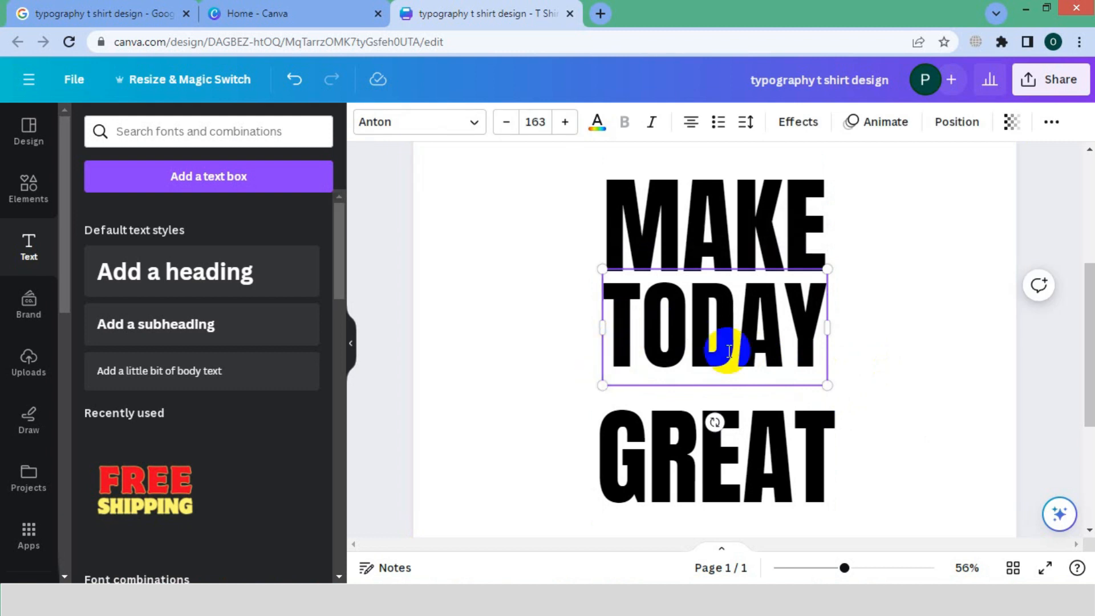
pyautogui.click(888, 373)
pyautogui.click(757, 330)
pyautogui.press('Up')
pyautogui.press('Up')
pyautogui.press('Up')
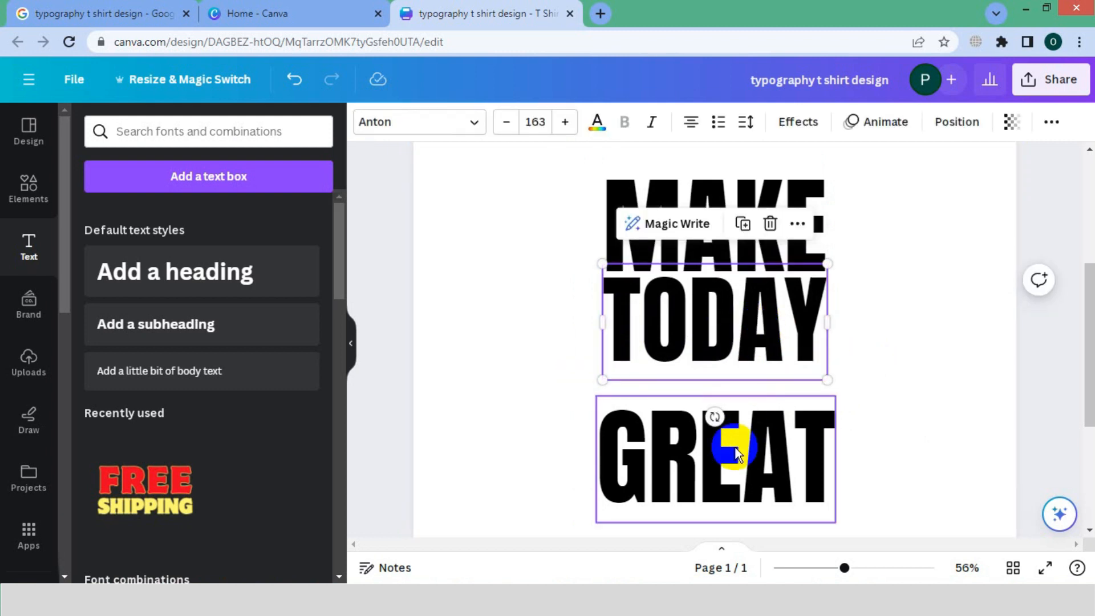
# Move GREAT up under TODAY, aligned with its left edge, and shrink it to the same width, about size 167.
pyautogui.click(728, 447)
pyautogui.moveTo(678, 458); pyautogui.dragTo(696, 439)
pyautogui.click(896, 452)
pyautogui.click(686, 440)
pyautogui.moveTo(791, 442); pyautogui.dragTo(774, 440)
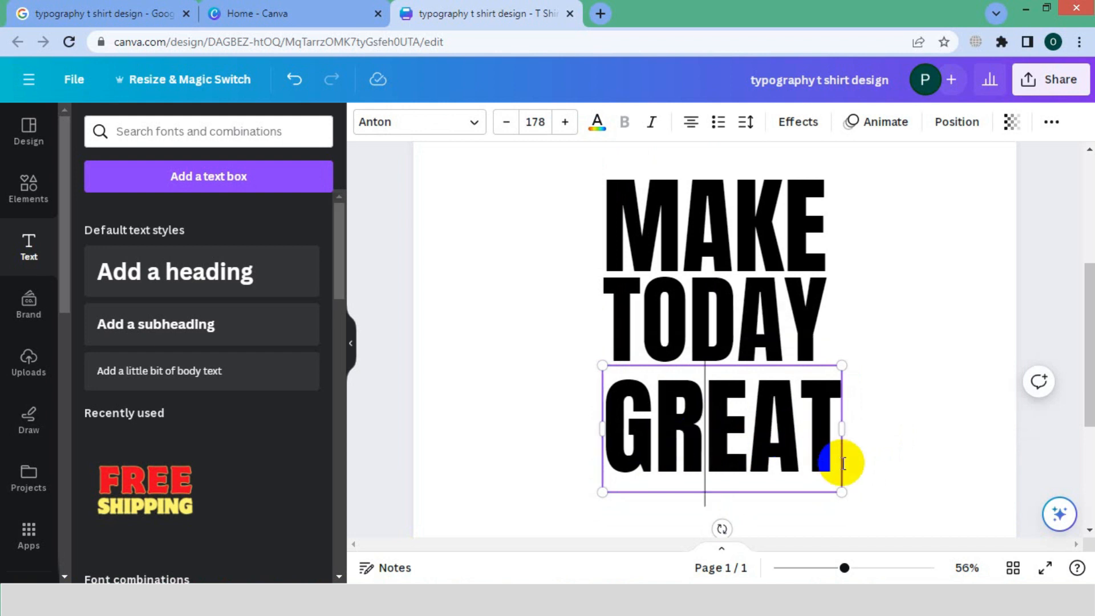
pyautogui.moveTo(842, 491); pyautogui.dragTo(826, 484)
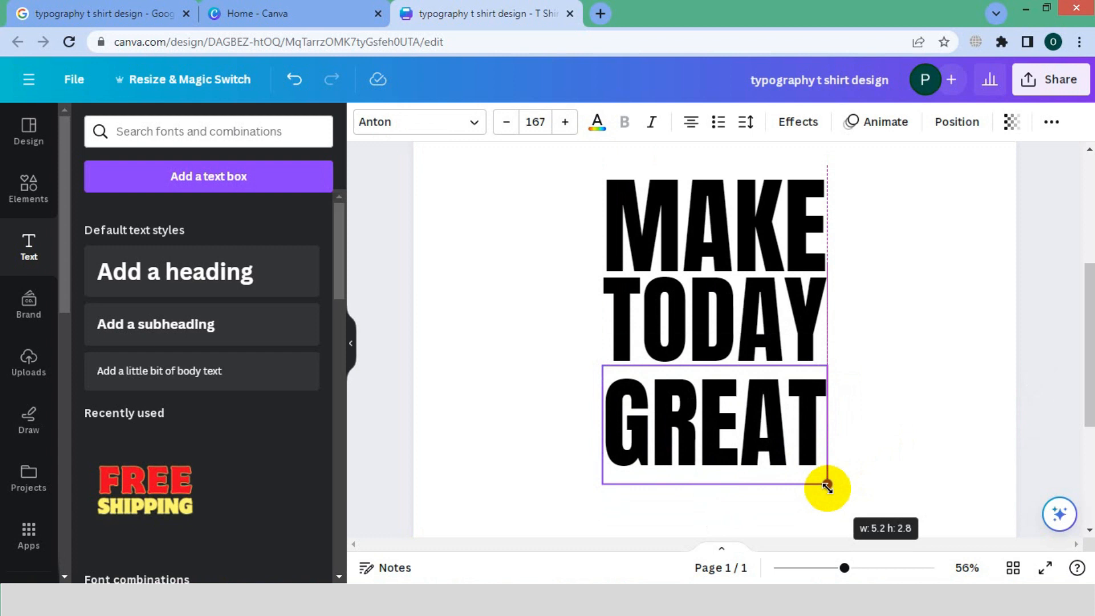
pyautogui.click(905, 491)
# Nudge TODAY down to even out the line spacing, and widen the three words' text boxes together.
pyautogui.click(744, 339)
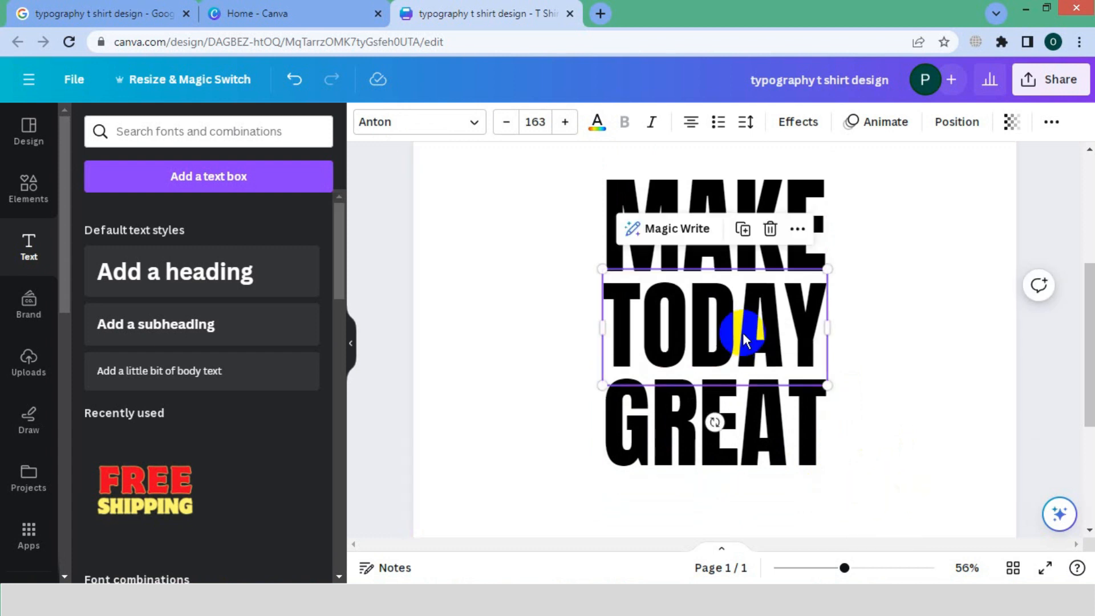
pyautogui.moveTo(601, 325); pyautogui.dragTo(570, 465)
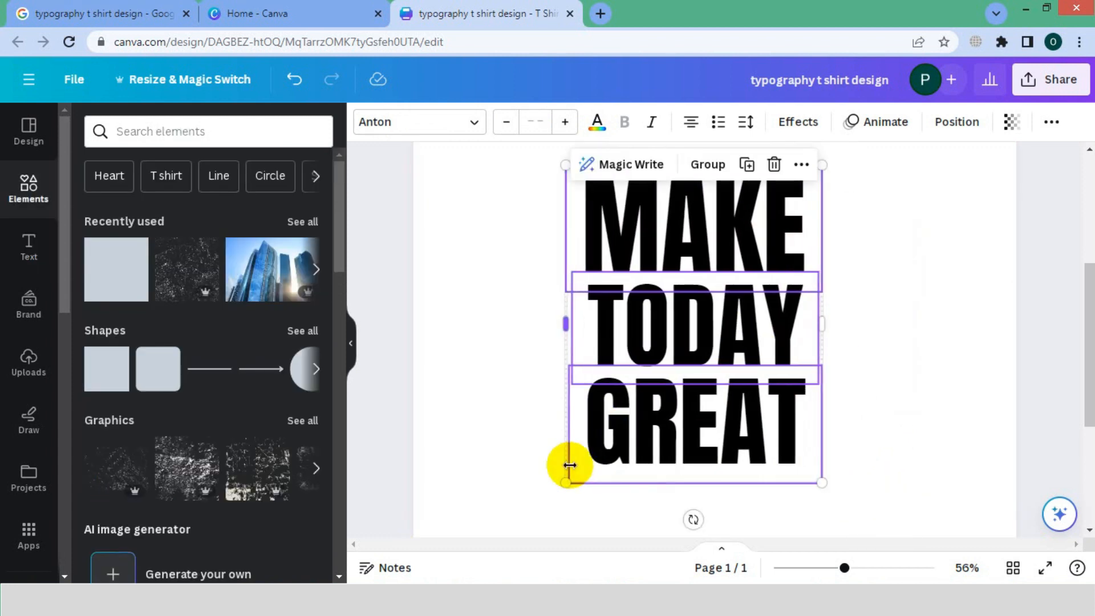
pyautogui.click(912, 184)
# Rotate the words MAKE, TODAY and GREAT together clockwise into a diagonal slant.
pyautogui.moveTo(916, 183); pyautogui.dragTo(567, 495)
pyautogui.moveTo(692, 519); pyautogui.dragTo(622, 478)
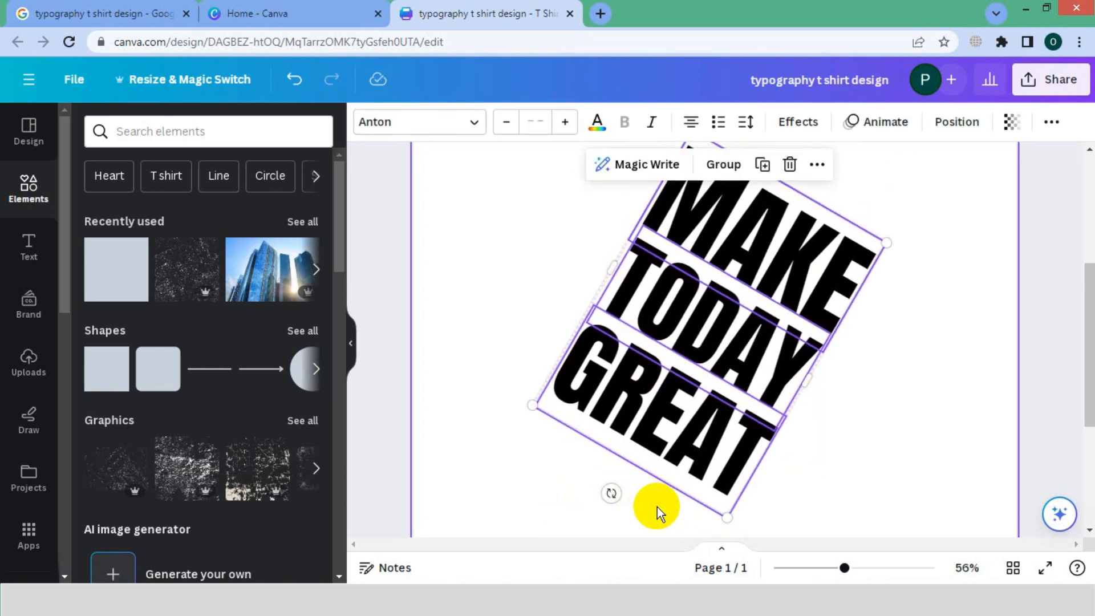
pyautogui.click(832, 457)
# Duplicate the design page to create a second page with the same slanted lettering.
pyautogui.moveTo(844, 567); pyautogui.dragTo(833, 568)
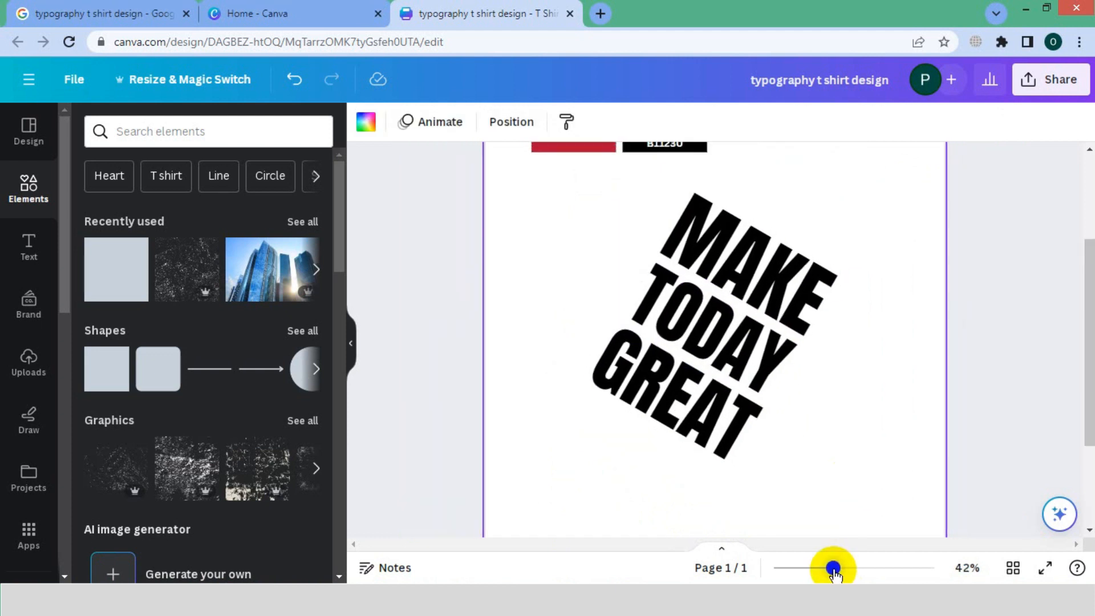
pyautogui.scroll(3, 712, 342)
pyautogui.click(899, 175)
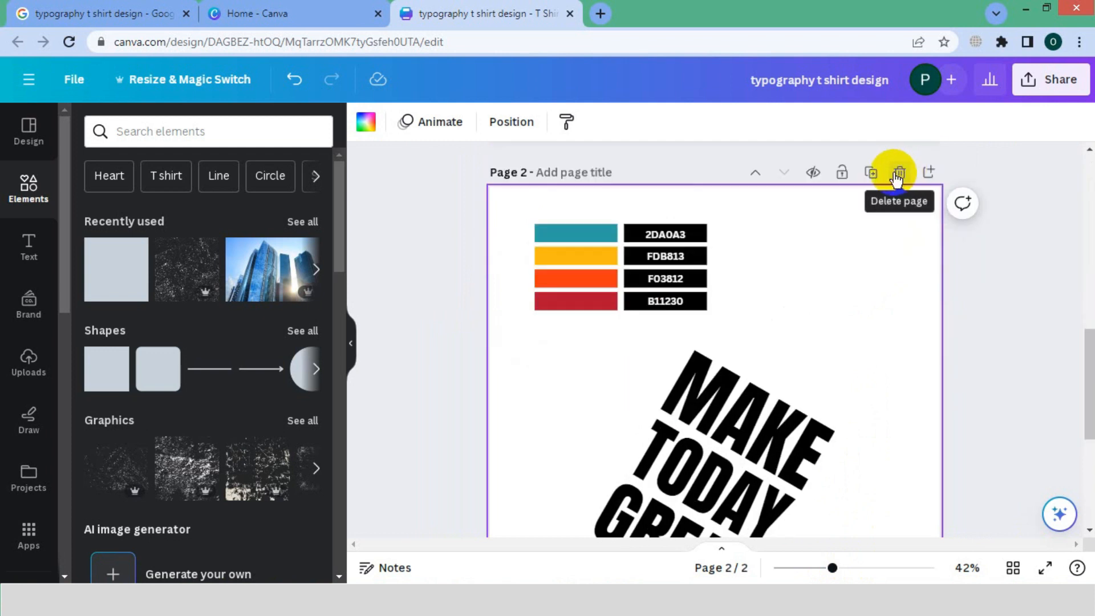
# Check the hex codes in the Color file in Notepad and delete the whole colour palette from page 2.
pyautogui.moveTo(736, 206); pyautogui.dragTo(533, 320)
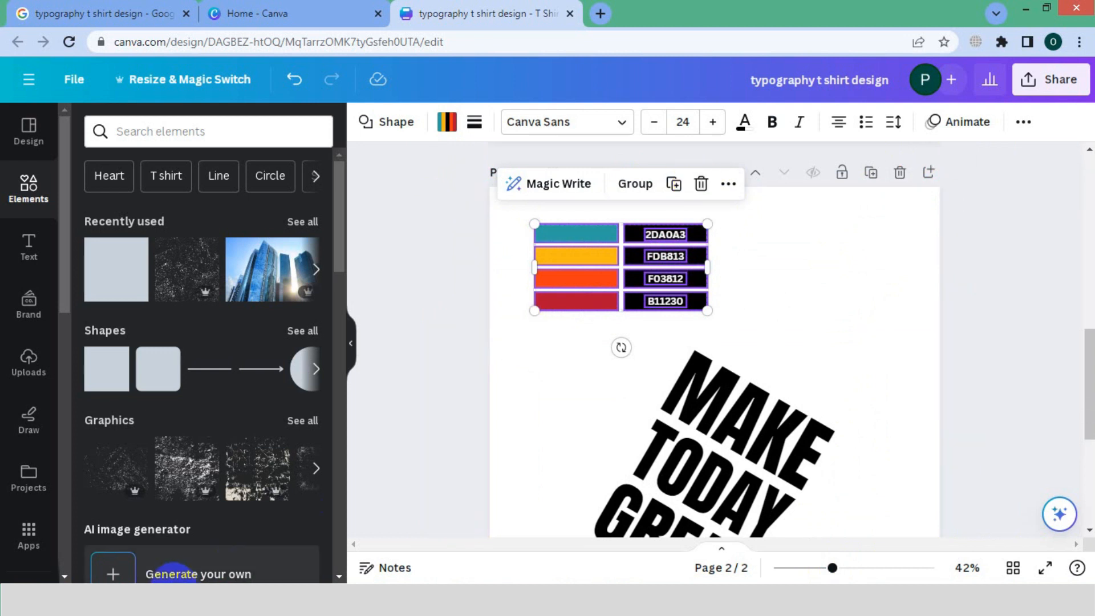
pyautogui.click(168, 588)
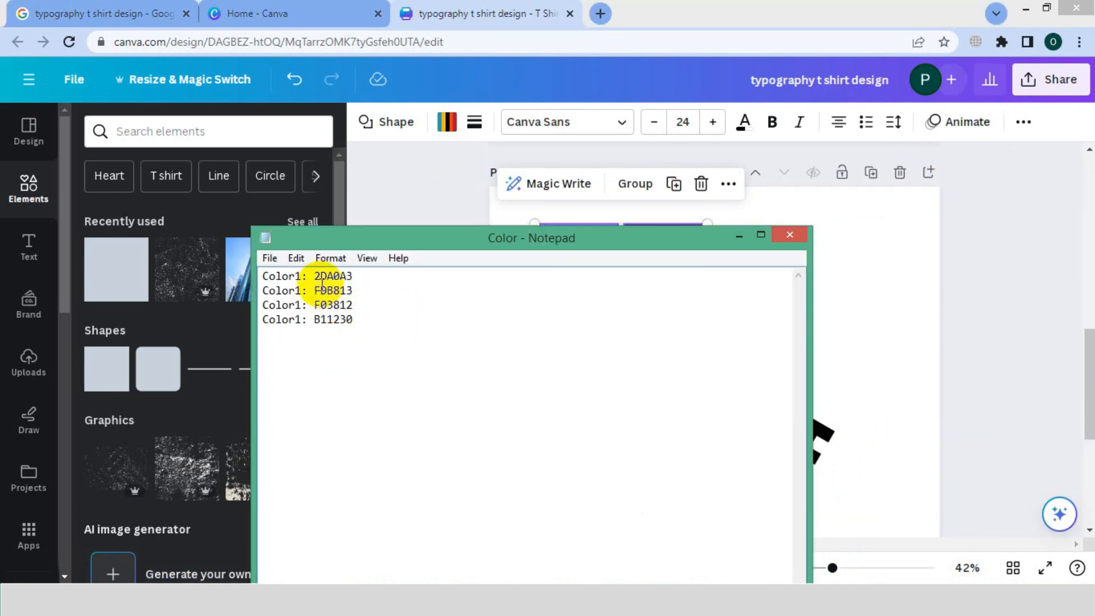
pyautogui.click(738, 235)
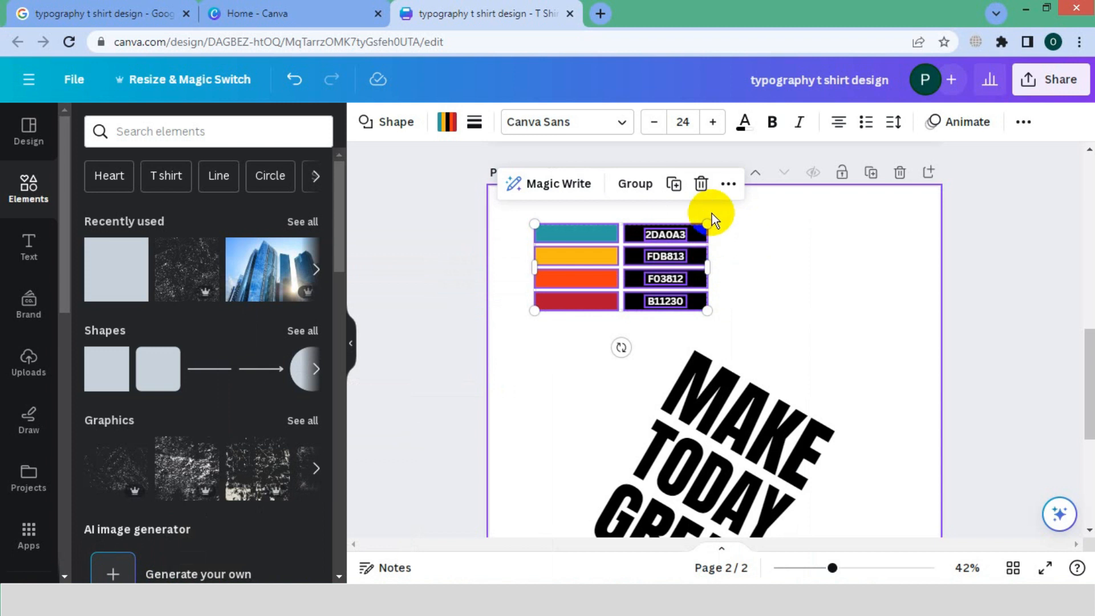
pyautogui.click(701, 183)
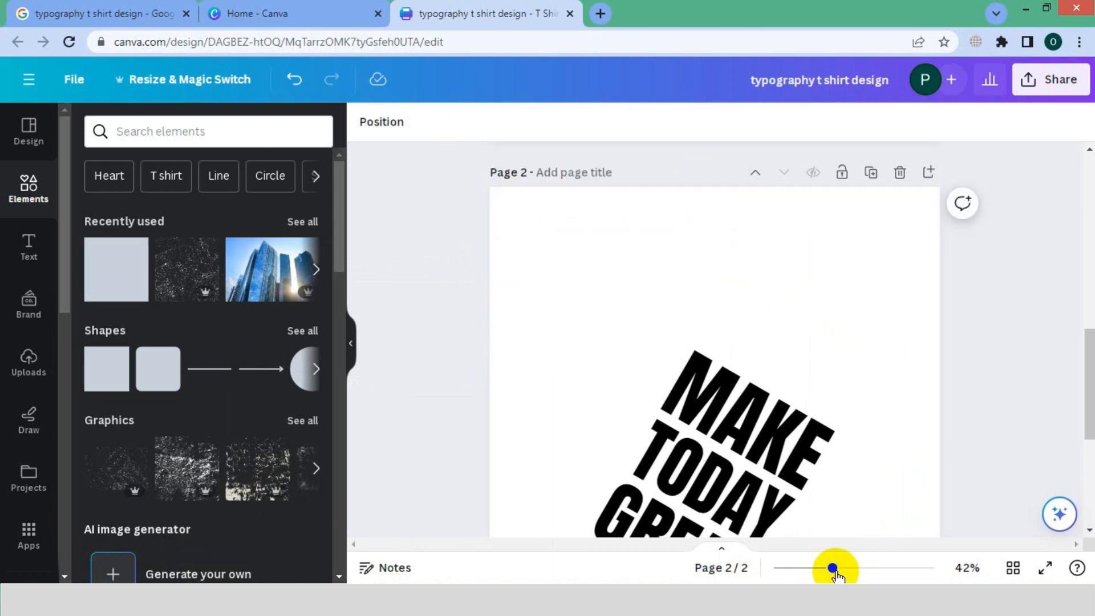
# Enlarge the three slanted words together so that they span nearly the full width of page 2.
pyautogui.moveTo(832, 567); pyautogui.dragTo(815, 568)
pyautogui.scroll(-1, 880, 374)
pyautogui.moveTo(928, 250); pyautogui.dragTo(547, 473)
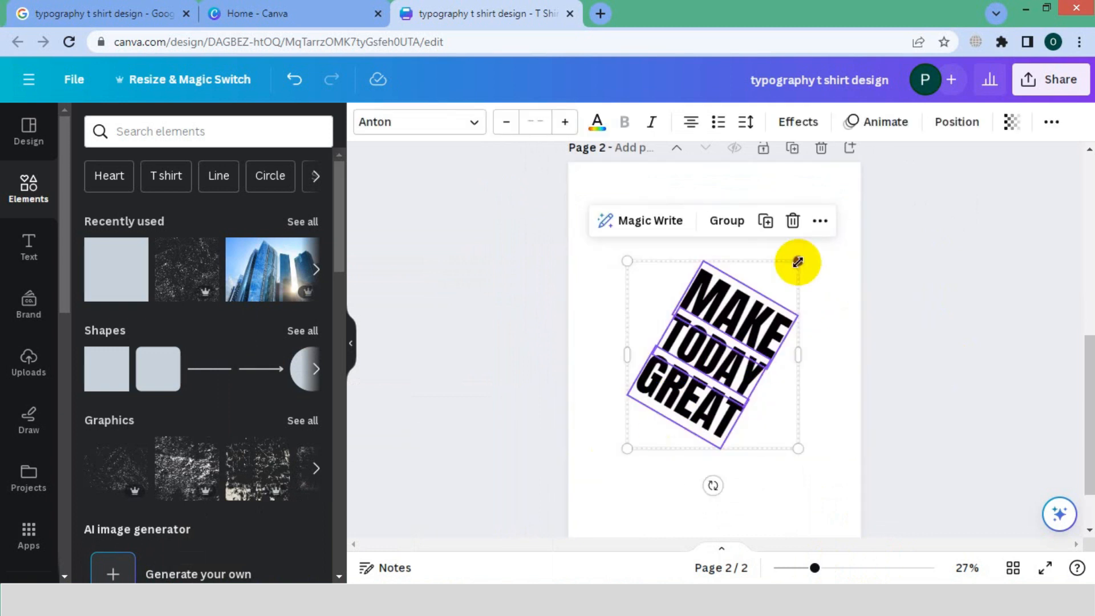
pyautogui.moveTo(797, 262); pyautogui.dragTo(863, 215)
pyautogui.click(906, 297)
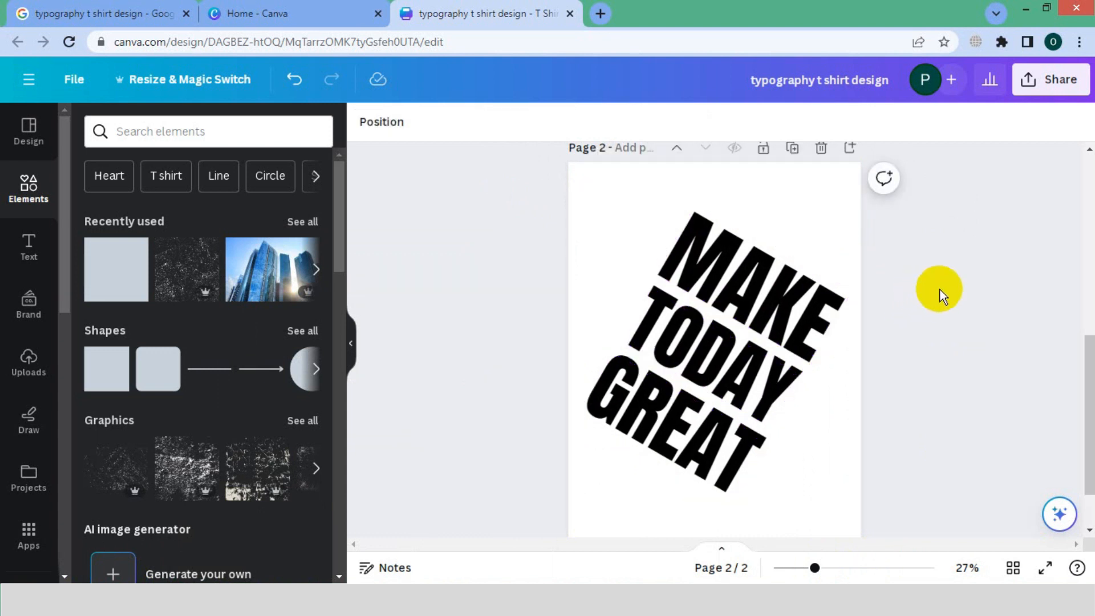
# Download only page 2 as a PNG with a transparent background.
pyautogui.click(1051, 82)
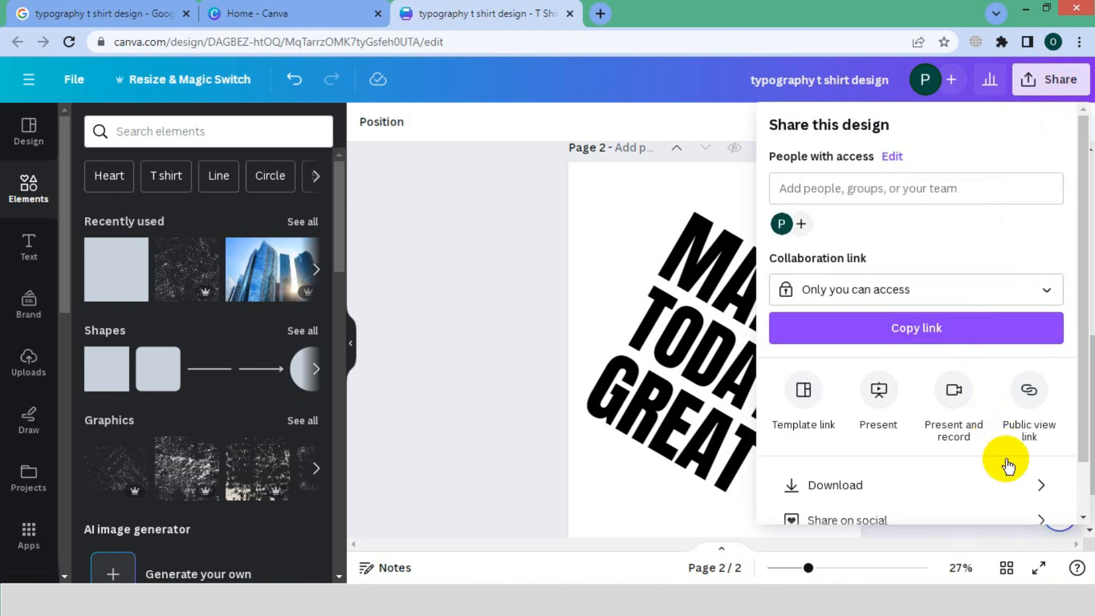
pyautogui.click(1026, 499)
pyautogui.click(778, 289)
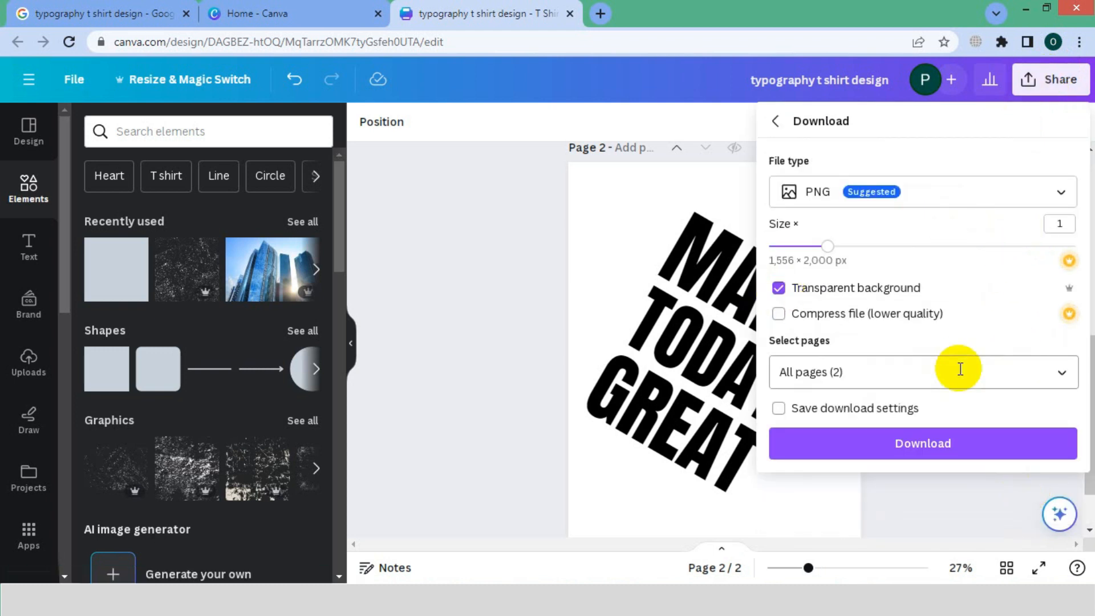
pyautogui.click(1060, 376)
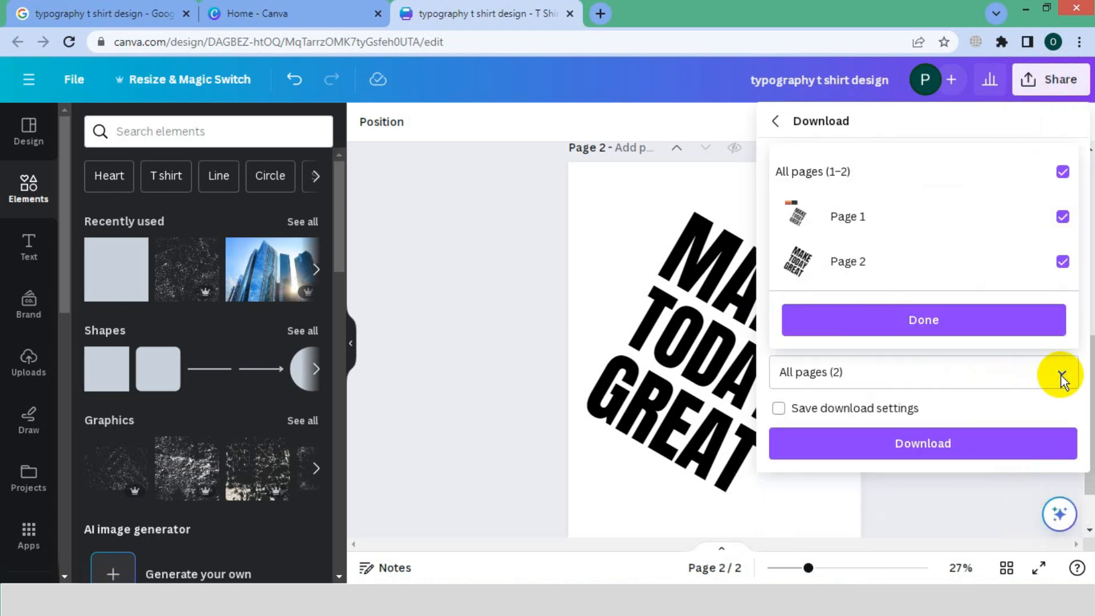
pyautogui.click(1042, 268)
pyautogui.click(1048, 263)
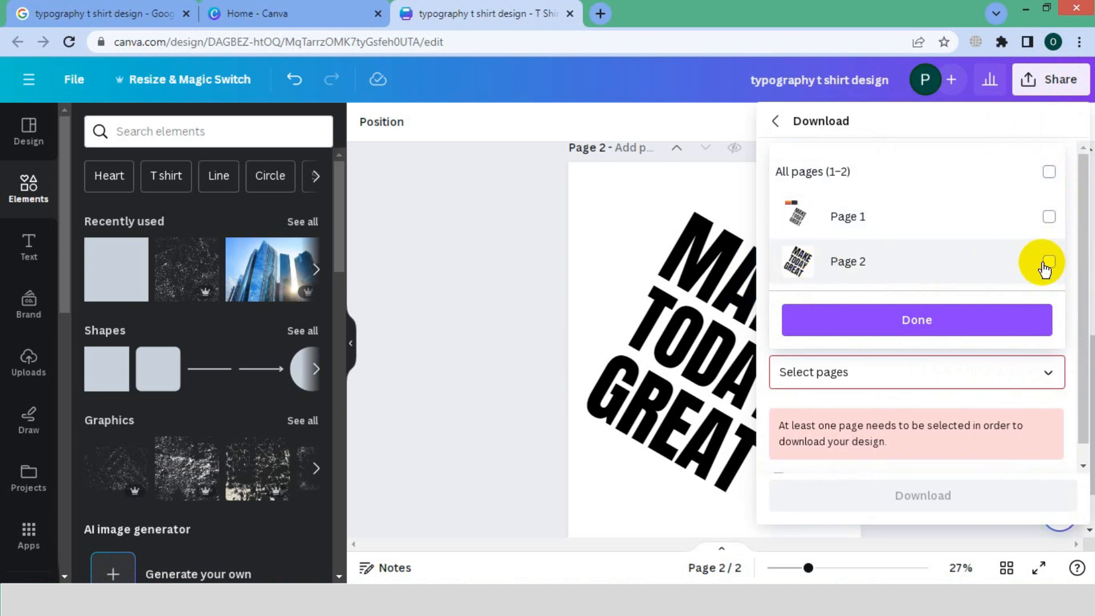
pyautogui.click(960, 321)
pyautogui.click(909, 446)
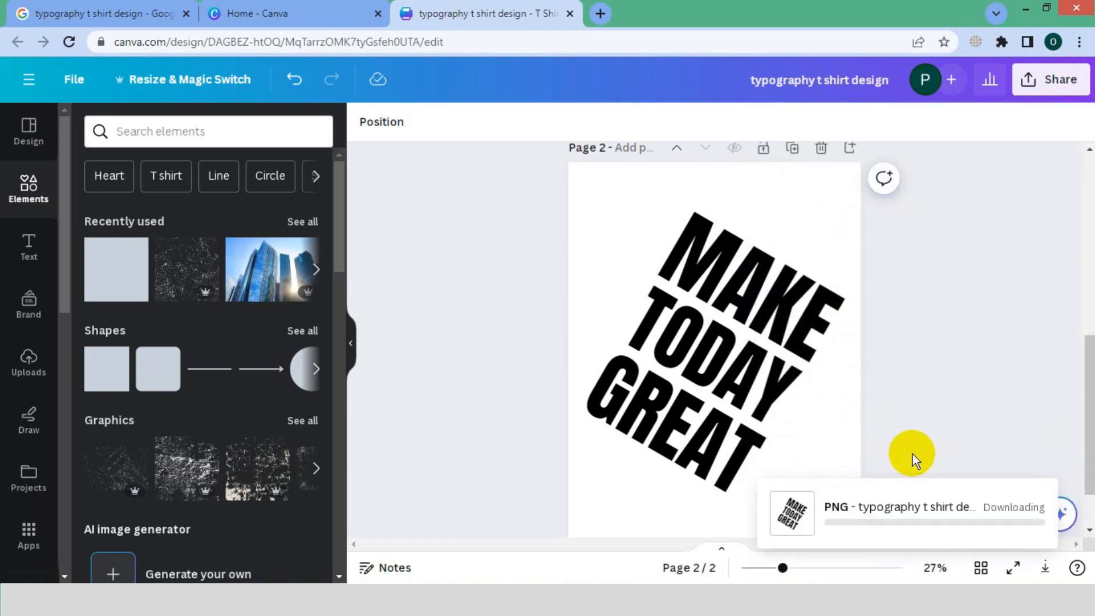
# Add a blank third page below page 2 of the design.
pyautogui.click(454, 329)
pyautogui.scroll(-1, 696, 457)
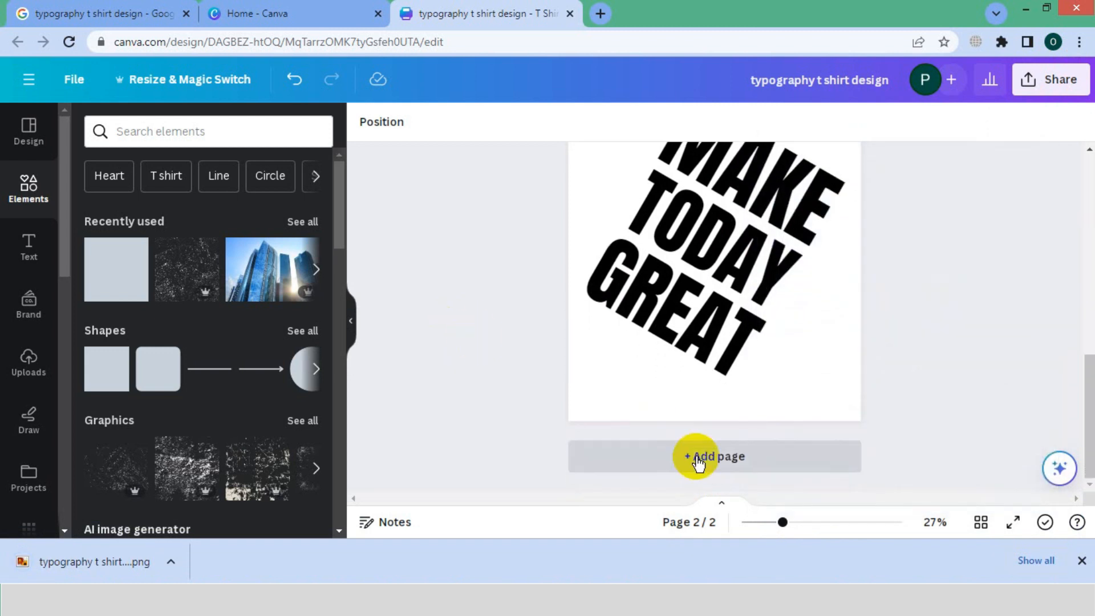
pyautogui.click(696, 456)
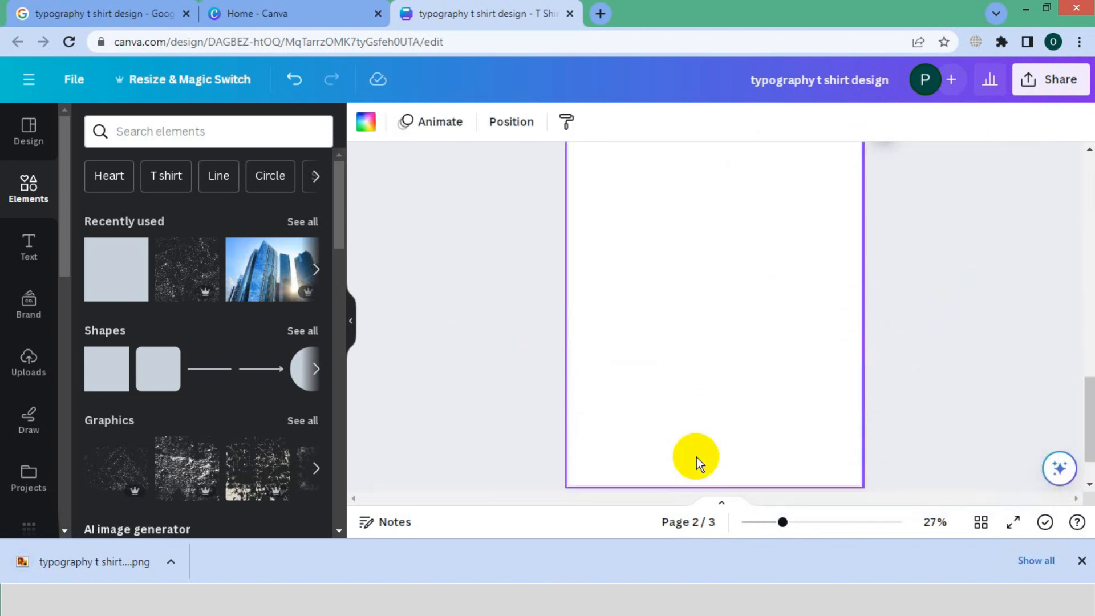
# Place the downloaded lettering PNG on page 3 and enlarge it to fill most of the page width.
pyautogui.click(119, 566)
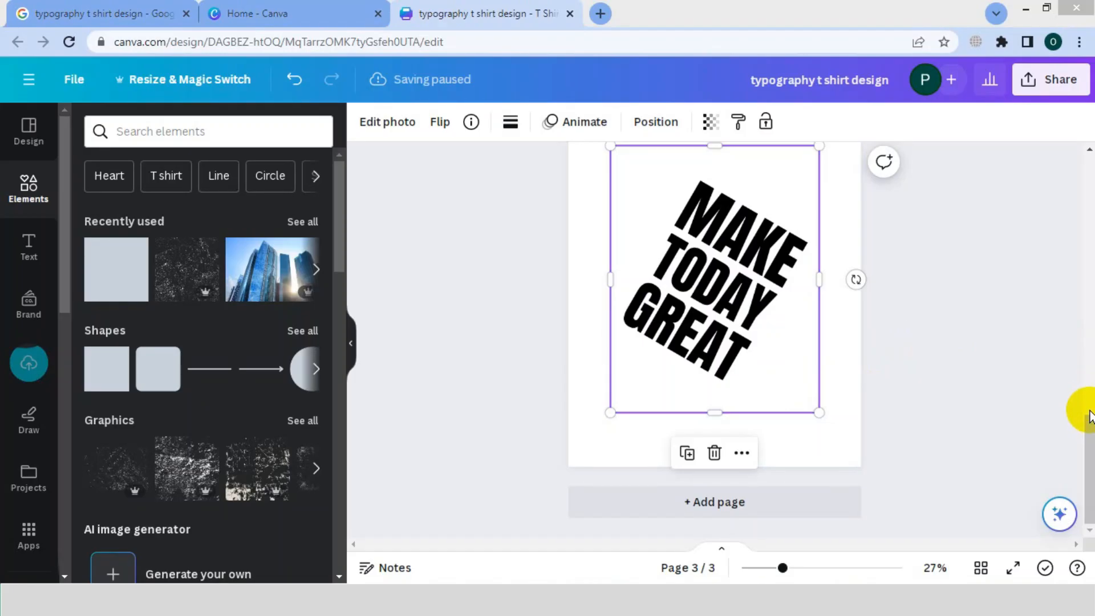
pyautogui.scroll(2, 1086, 416)
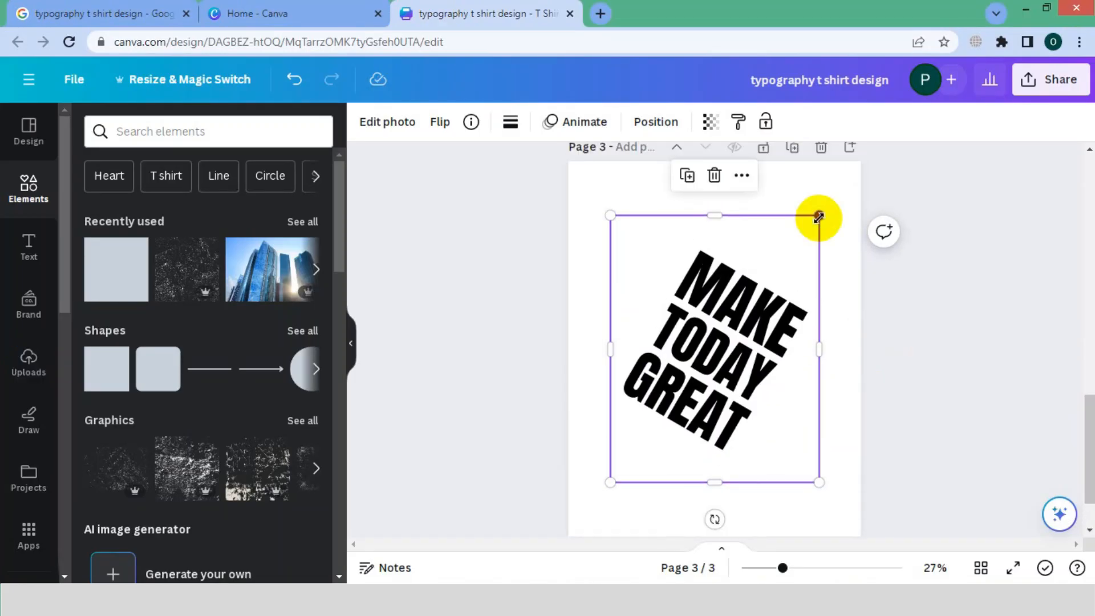
pyautogui.moveTo(819, 217); pyautogui.dragTo(844, 182)
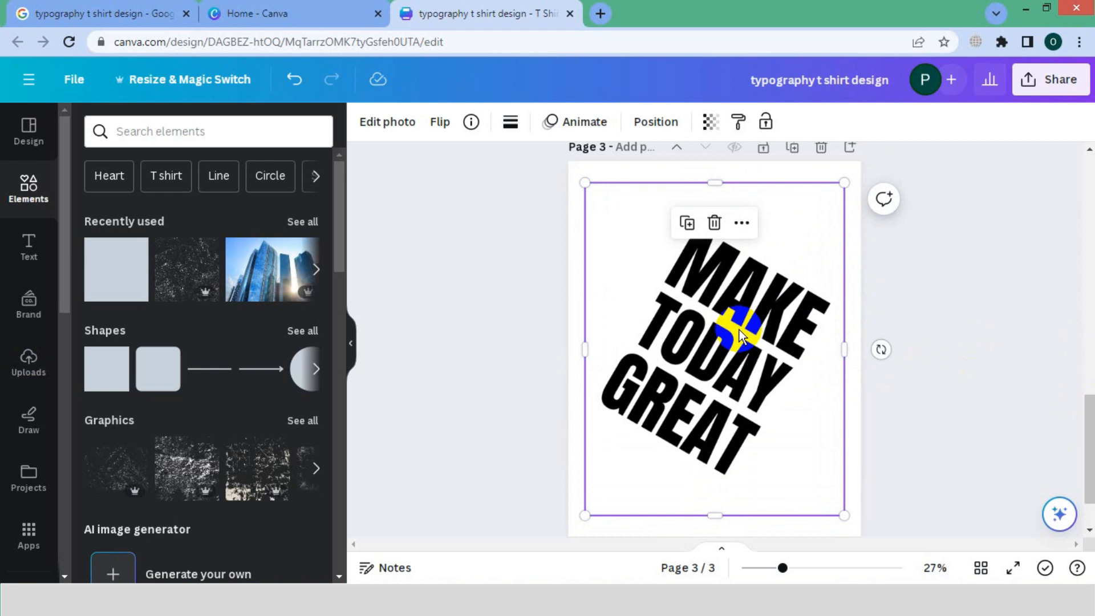
# Apply the Custom Duotone effect to the lettering image on page 3.
pyautogui.click(381, 129)
pyautogui.scroll(-3, 166, 383)
pyautogui.click(210, 504)
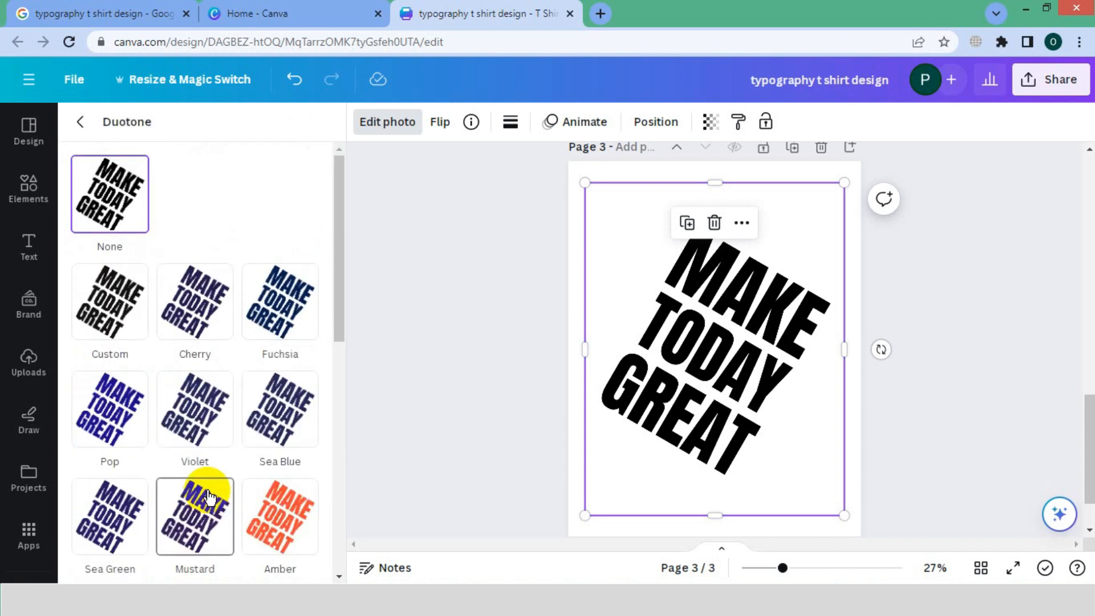
pyautogui.click(118, 317)
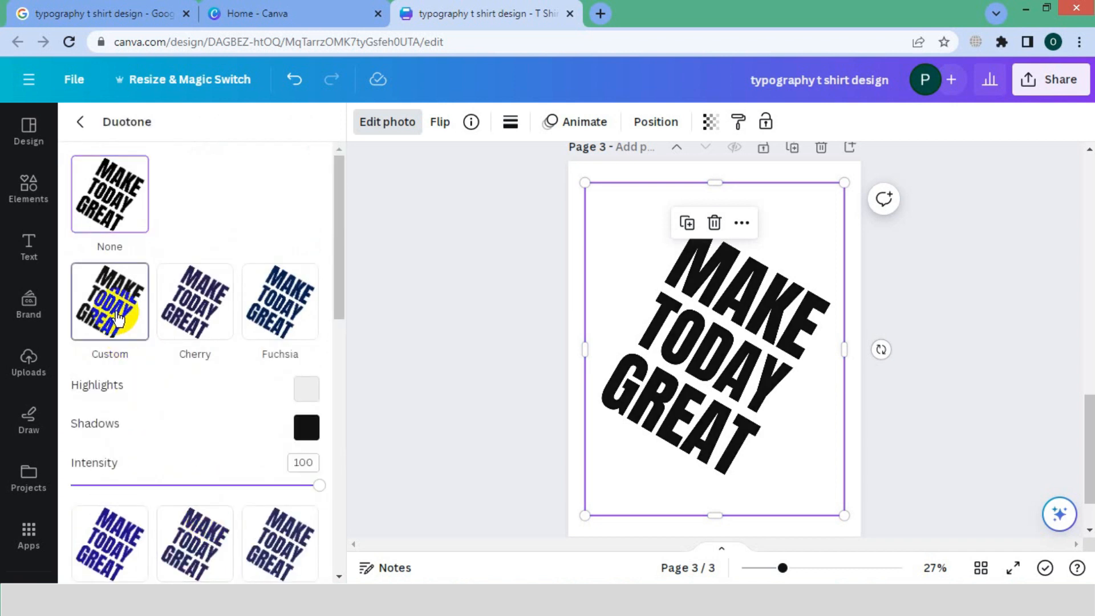
# Copy the hex code 2DA0A3 from the Color file in Notepad and set both the duotone highlights and shadows to it.
pyautogui.hotkey('alt', 'Tab')
pyautogui.moveTo(353, 276); pyautogui.dragTo(316, 276)
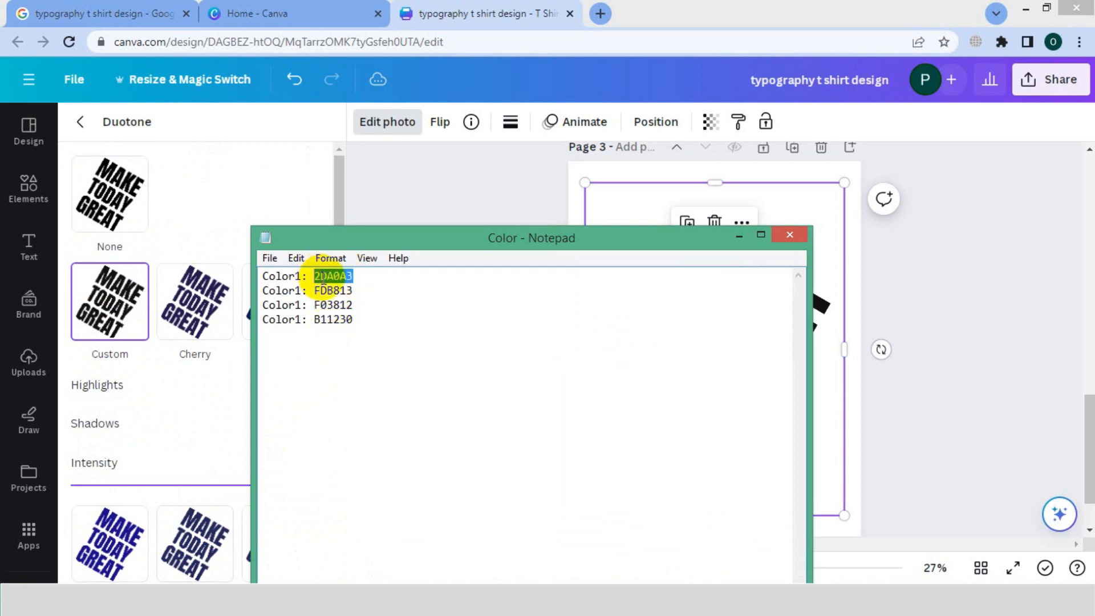
pyautogui.rightClick(323, 280)
pyautogui.click(360, 328)
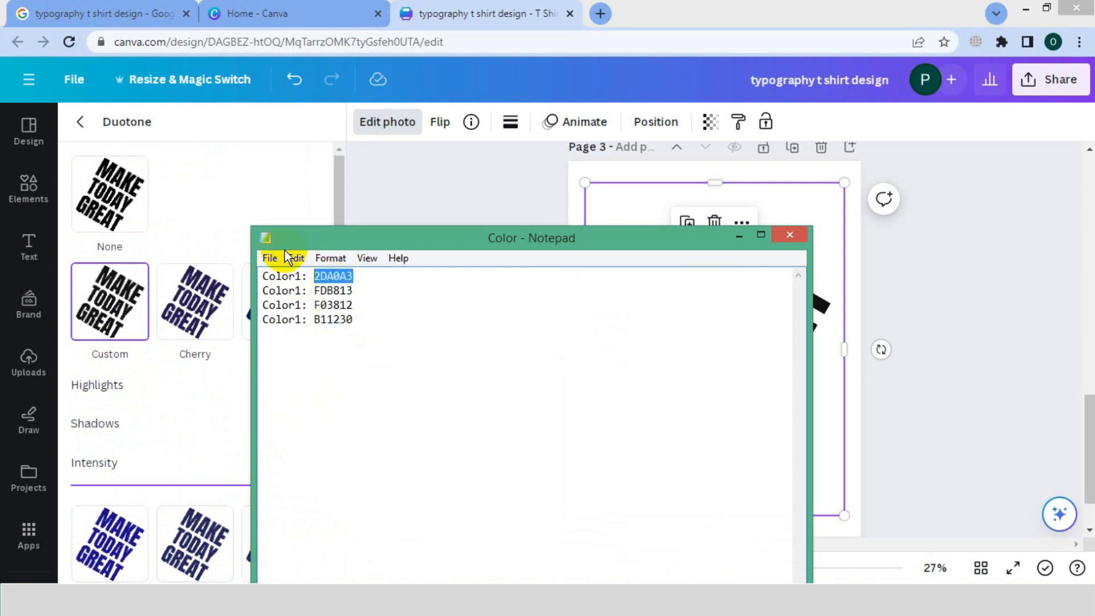
pyautogui.click(328, 214)
pyautogui.click(306, 388)
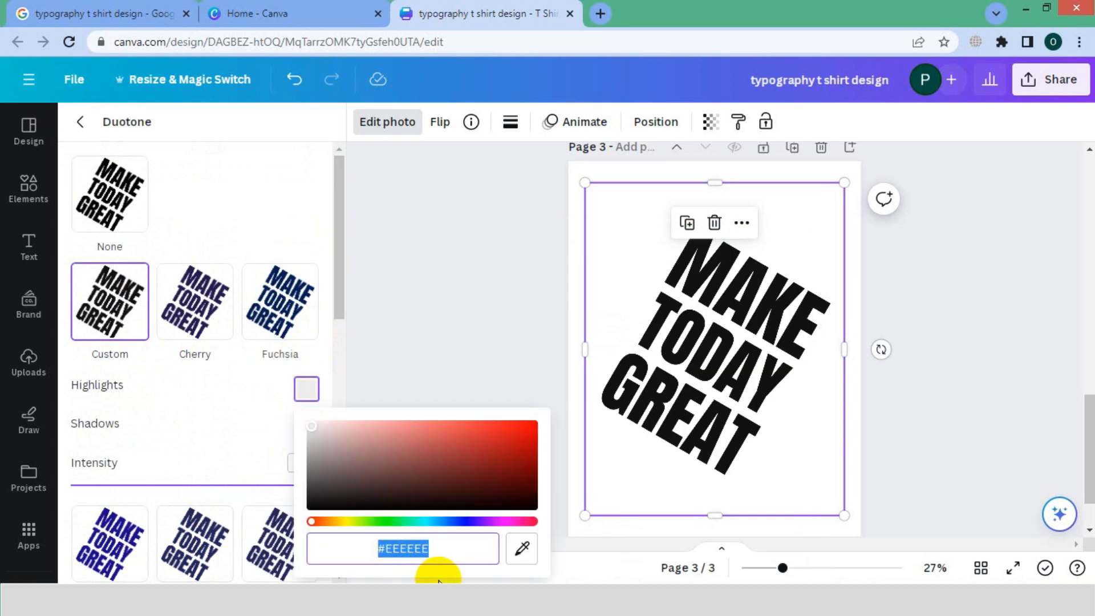
pyautogui.hotkey('ctrl', 'v')
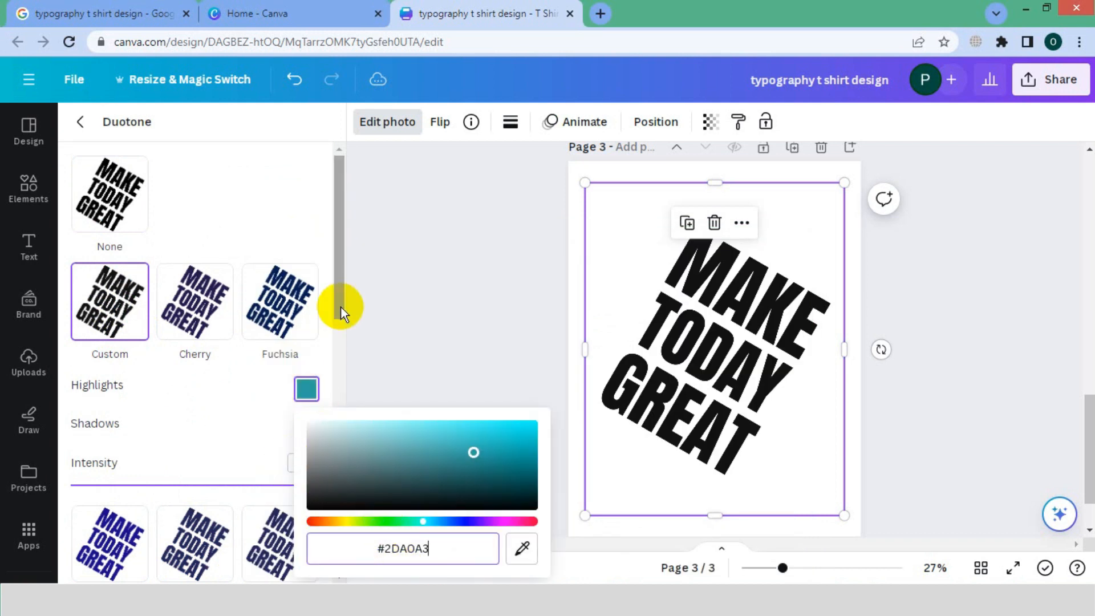
pyautogui.click(326, 380)
pyautogui.click(306, 428)
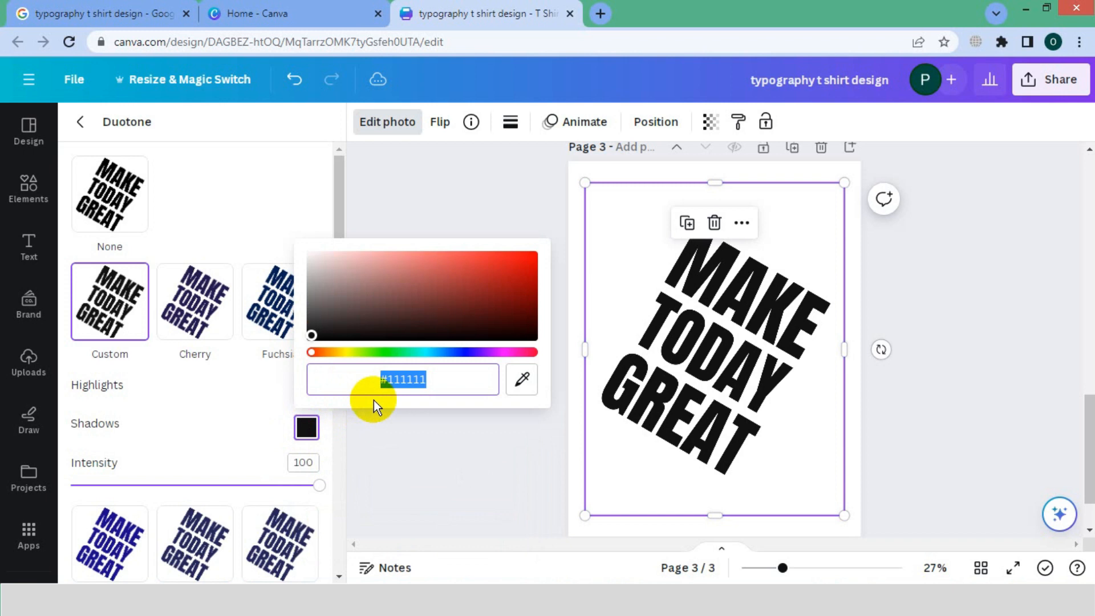
pyautogui.hotkey('ctrl', 'v')
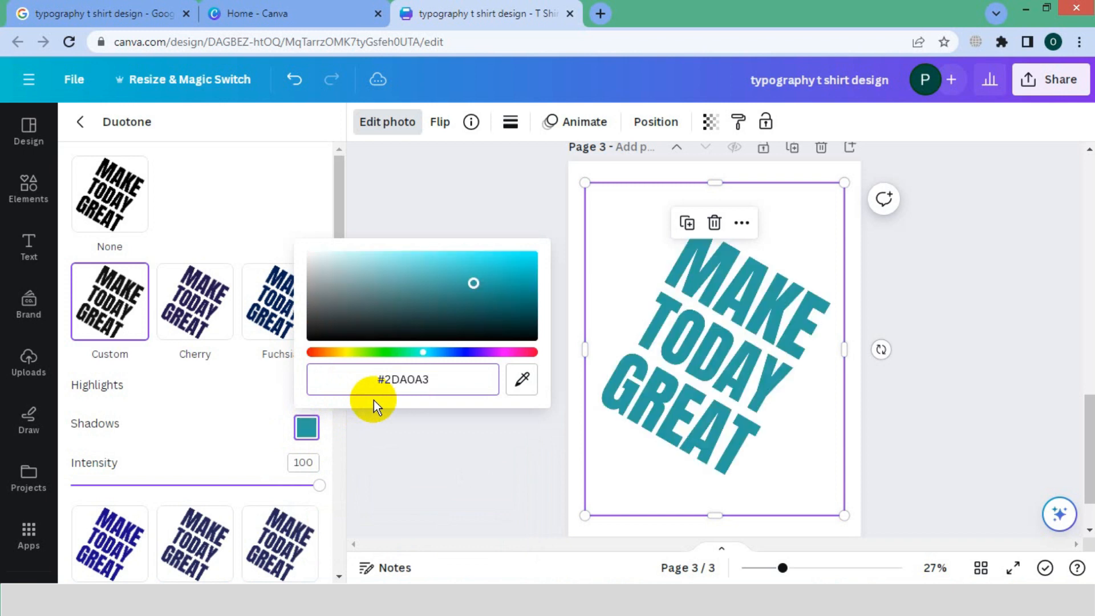
pyautogui.click(830, 240)
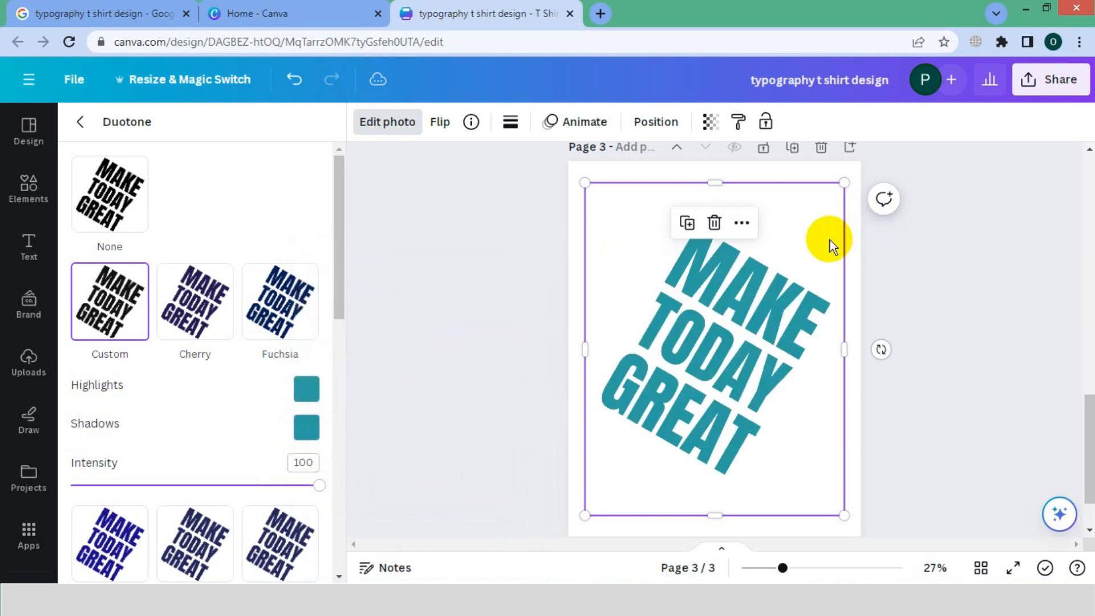
# Duplicate the teal lettering image and align the copy exactly over the original.
pyautogui.rightClick(826, 263)
pyautogui.click(787, 270)
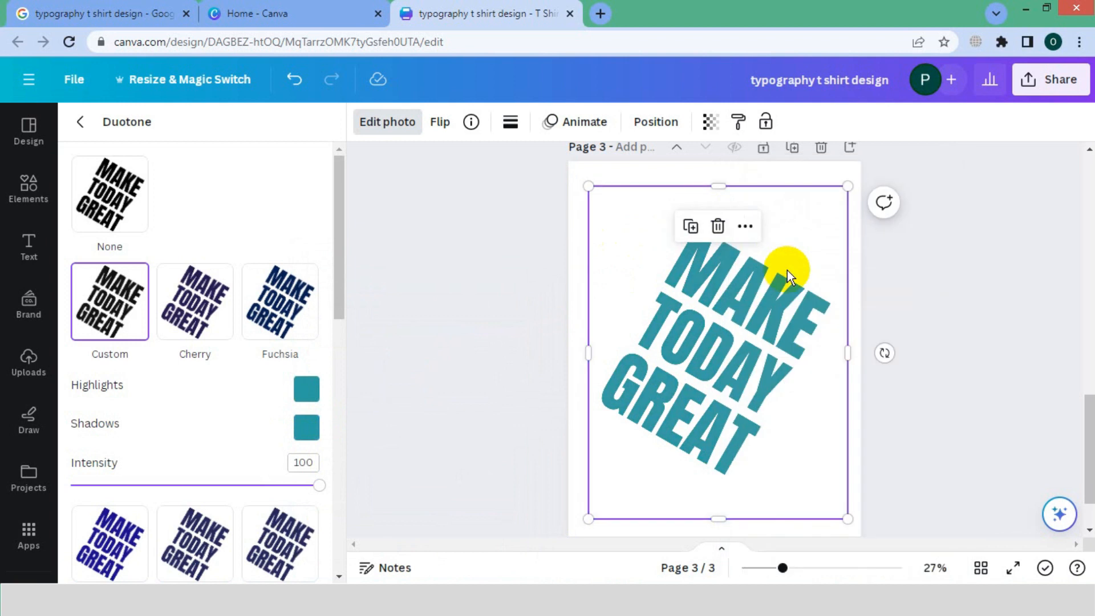
pyautogui.click(860, 415)
pyautogui.moveTo(725, 385); pyautogui.dragTo(720, 384)
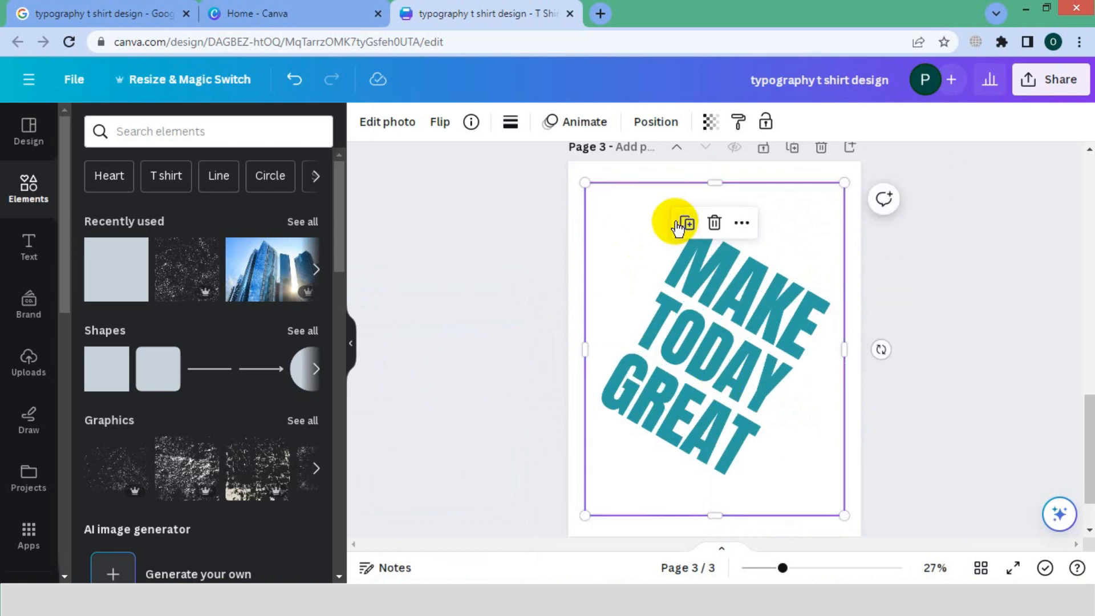
# Recolour the top lettering copy by setting its duotone highlights and shadows to FDB813, copied from the Color file in Notepad.
pyautogui.click(387, 130)
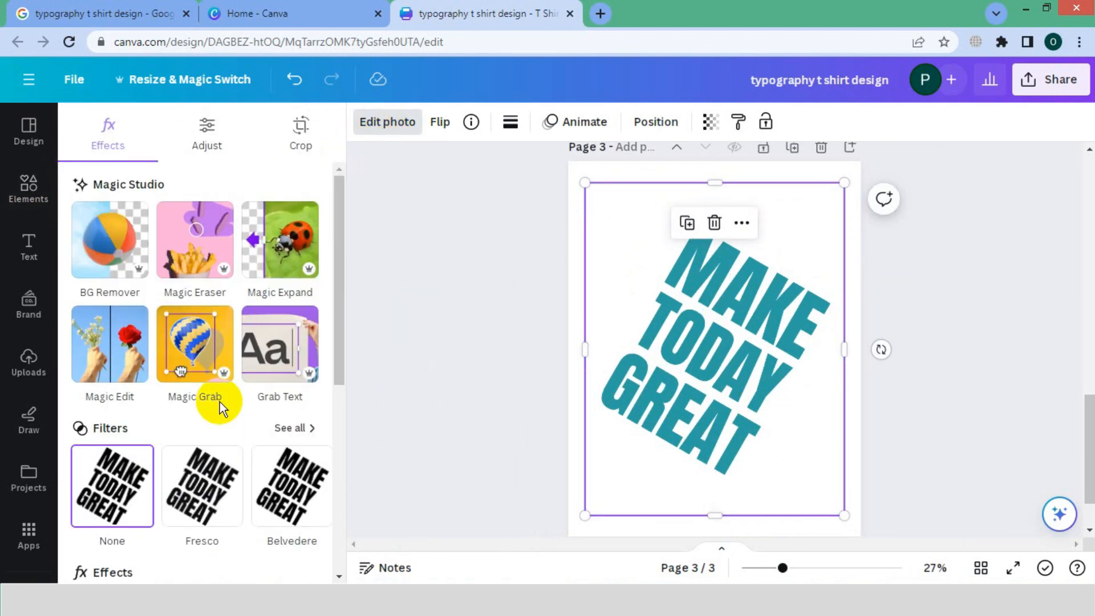
pyautogui.scroll(-3, 196, 472)
pyautogui.click(198, 473)
pyautogui.hotkey('alt', 'Tab')
pyautogui.moveTo(354, 291); pyautogui.dragTo(340, 292)
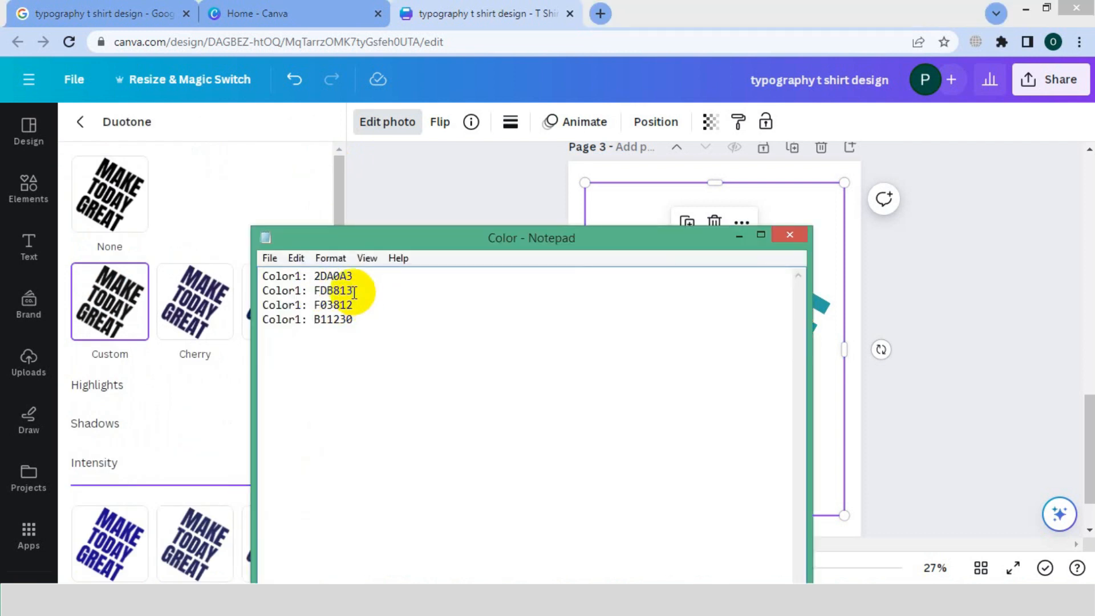
pyautogui.hotkey('alt', 'Tab')
pyautogui.click(315, 399)
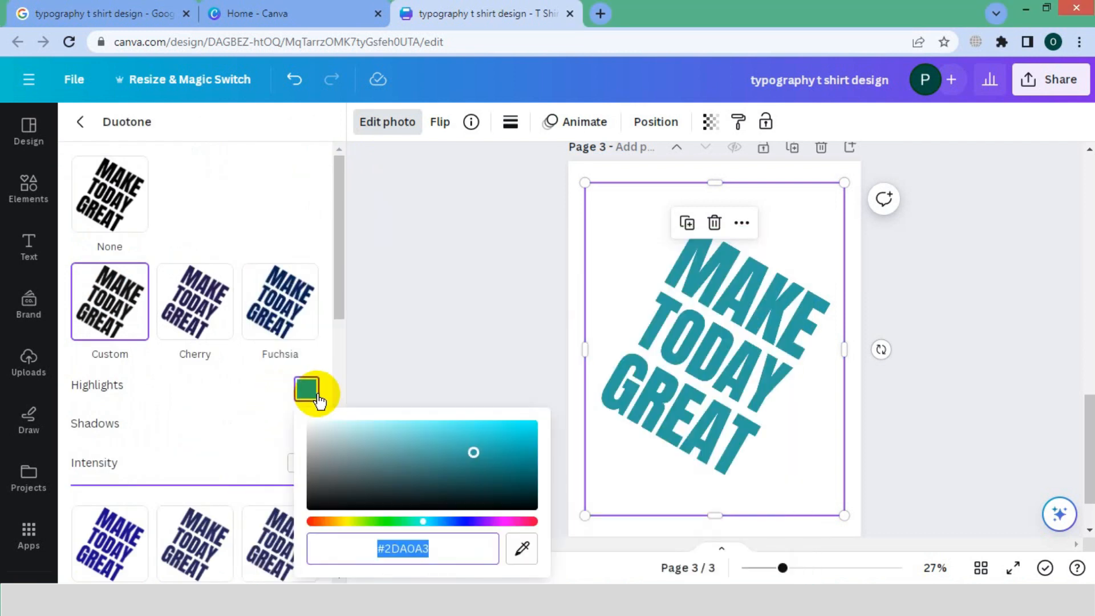
pyautogui.hotkey('ctrl', 'v')
pyautogui.click(337, 307)
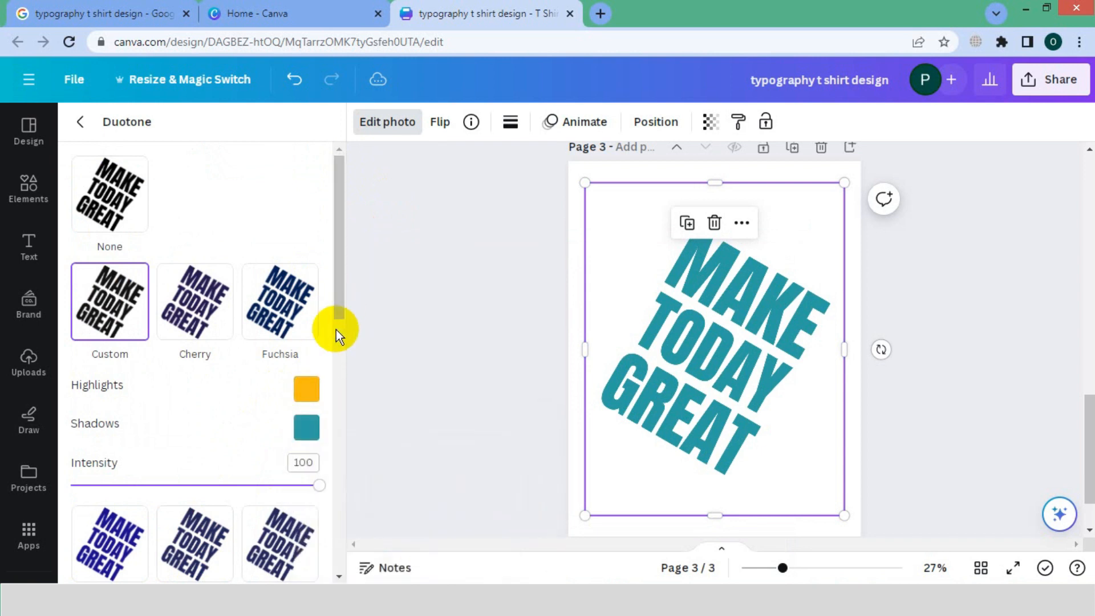
pyautogui.click(306, 428)
pyautogui.hotkey('ctrl', 'v')
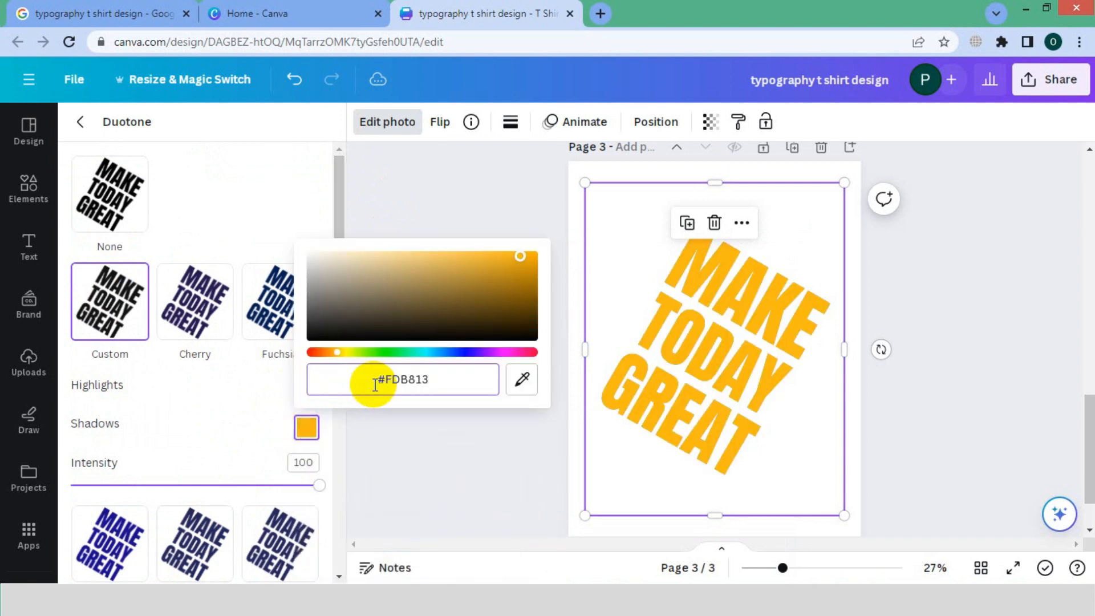
pyautogui.click(881, 387)
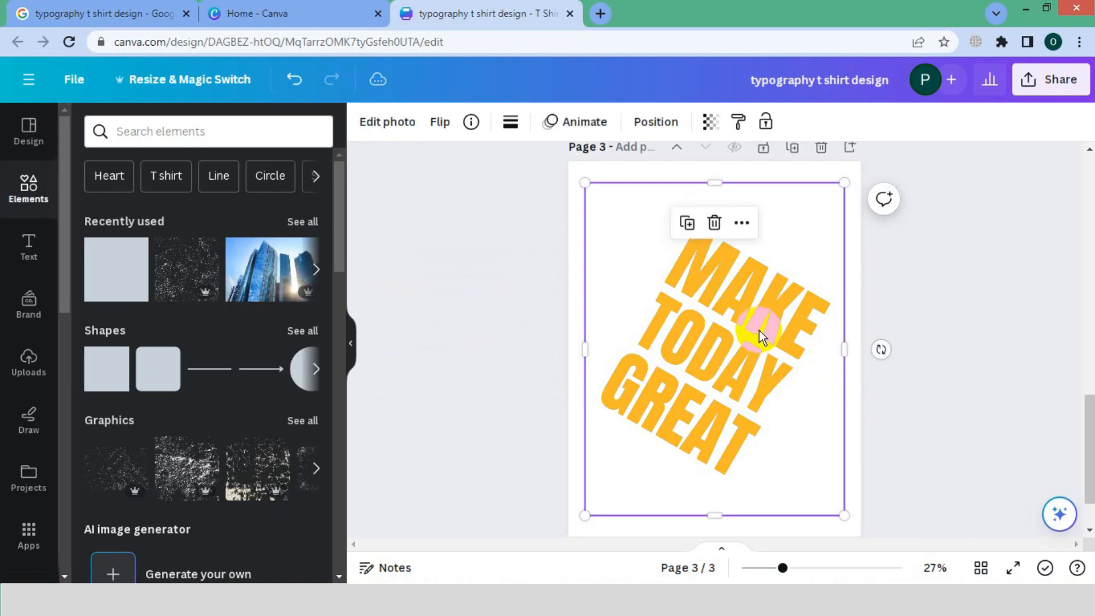
# Duplicate the yellow lettering image and align the copy exactly over the stack.
pyautogui.click(742, 222)
pyautogui.click(778, 273)
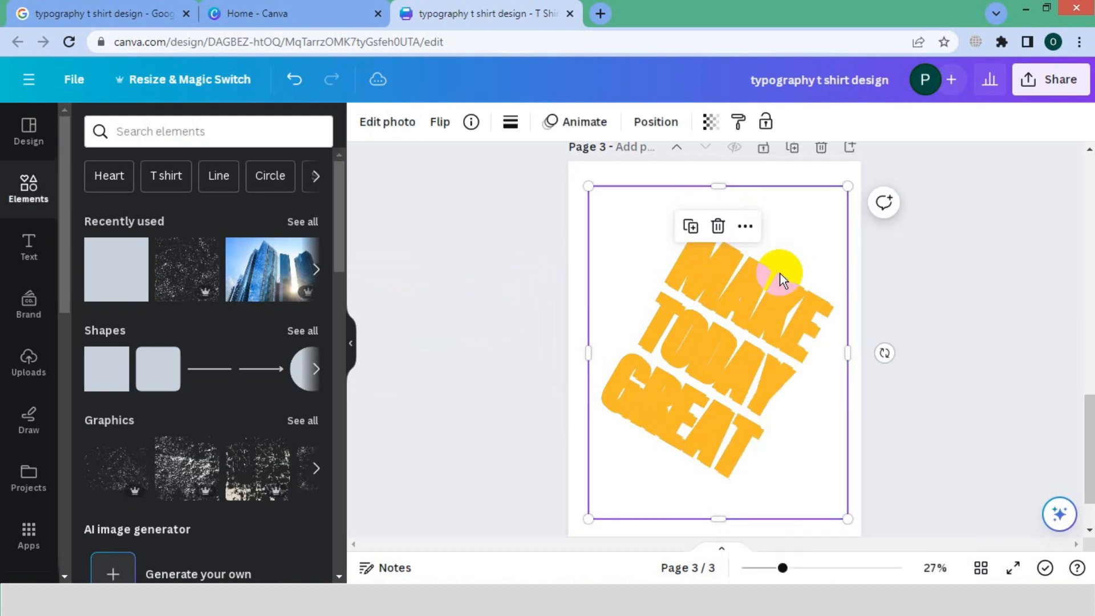
pyautogui.click(855, 380)
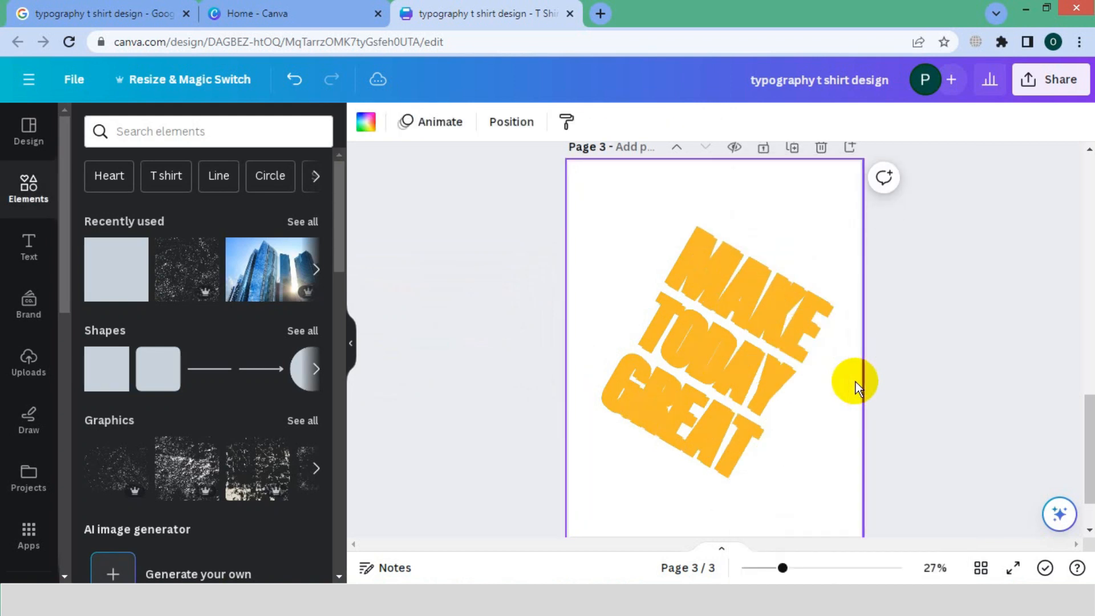
pyautogui.click(753, 385)
pyautogui.moveTo(751, 385); pyautogui.dragTo(745, 382)
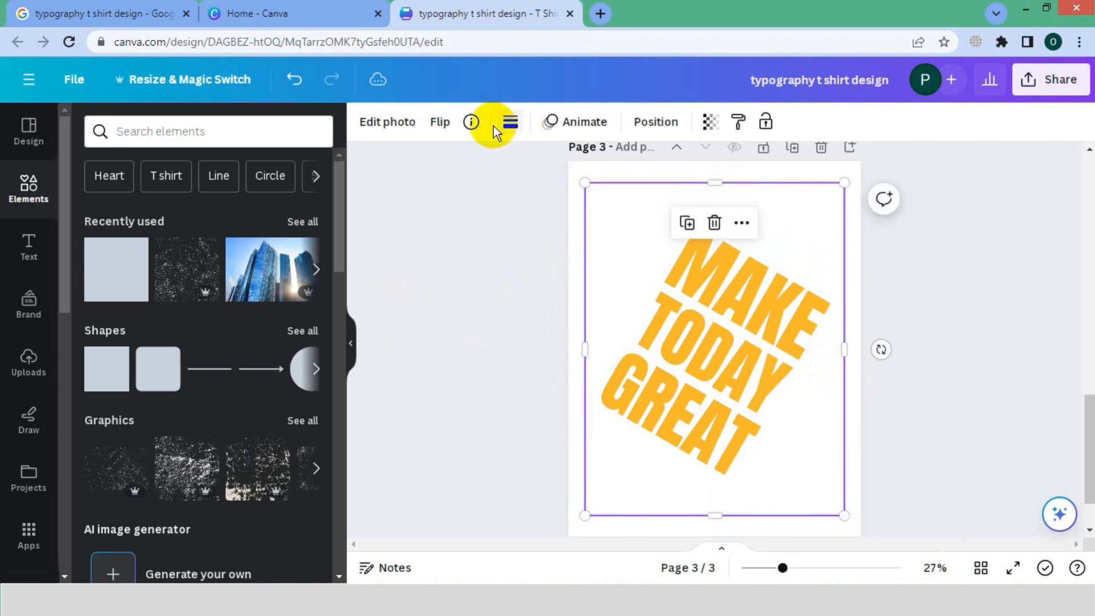
# Set the duotone highlights and shadows of the new top copy to F03812, copied from the Color file in Notepad.
pyautogui.click(378, 130)
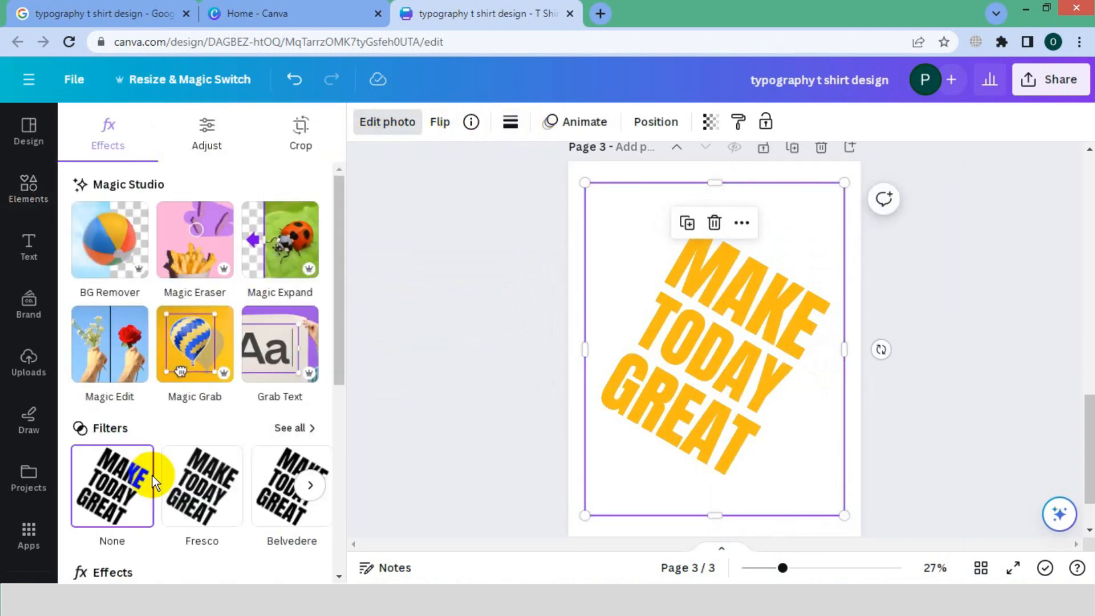
pyautogui.click(183, 582)
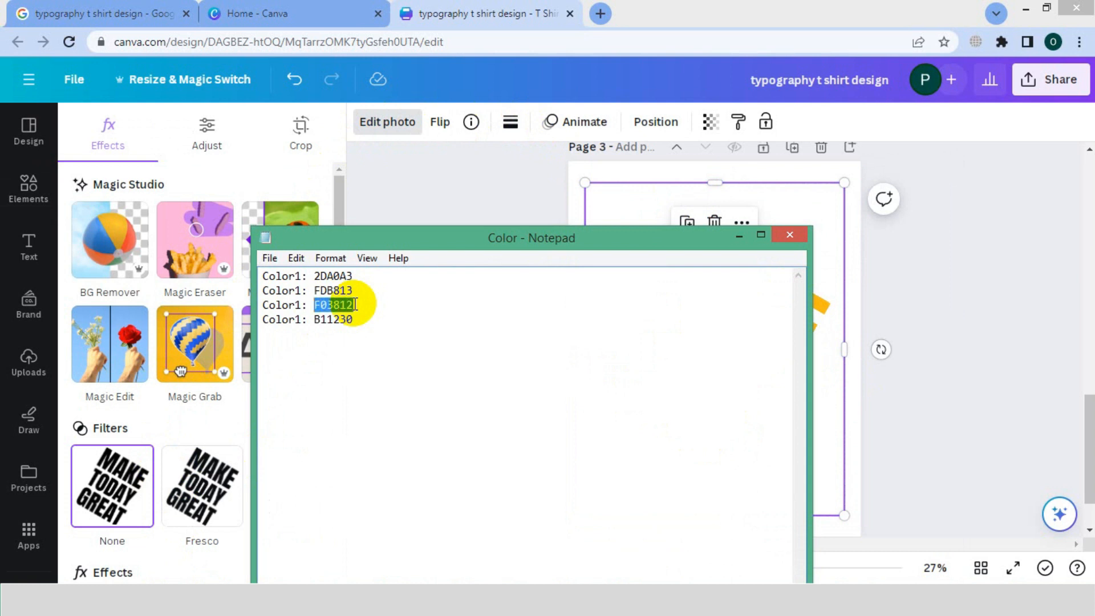
pyautogui.click(738, 236)
pyautogui.click(306, 392)
pyautogui.hotkey('ctrl', 'v')
pyautogui.click(343, 305)
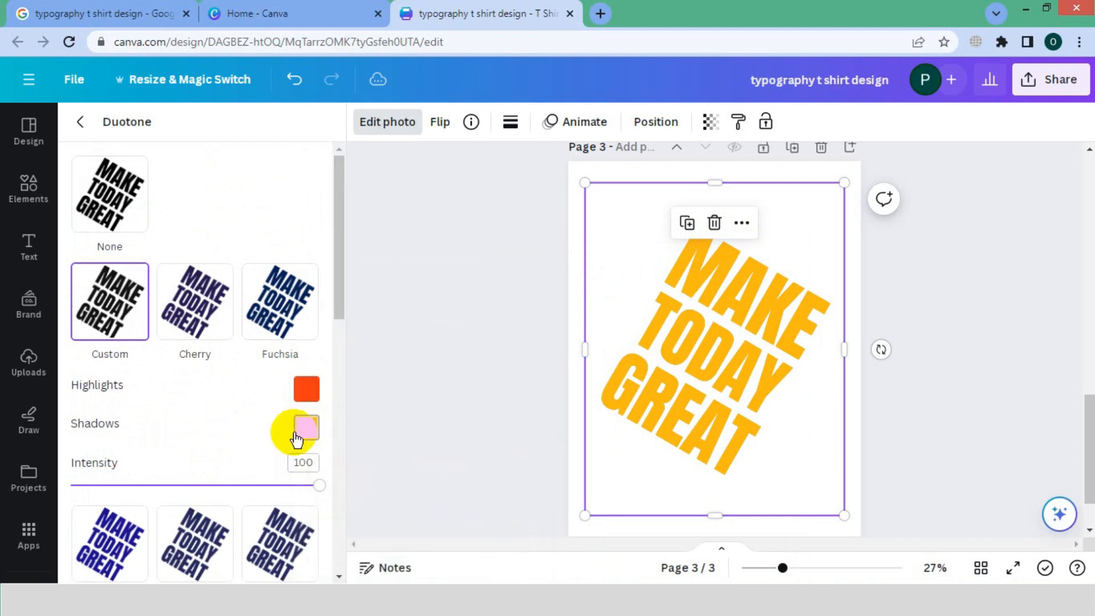
pyautogui.click(297, 436)
pyautogui.hotkey('ctrl', 'v')
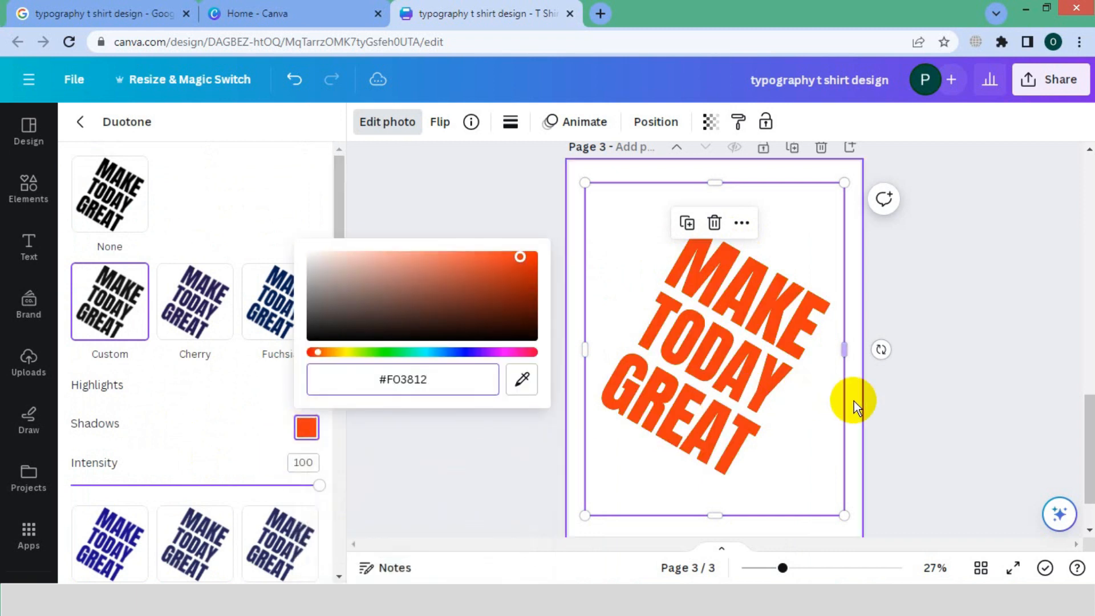
pyautogui.click(883, 412)
# Duplicate the orange lettering image and align the copy exactly over the others.
pyautogui.click(761, 325)
pyautogui.click(741, 223)
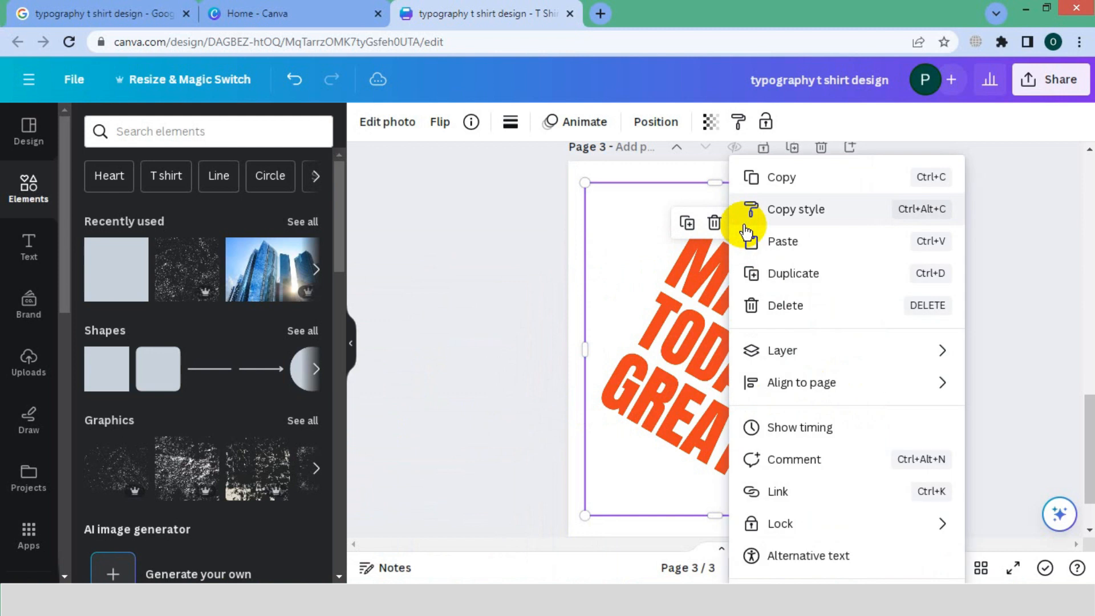
pyautogui.click(783, 280)
pyautogui.click(724, 394)
pyautogui.moveTo(741, 392); pyautogui.dragTo(739, 391)
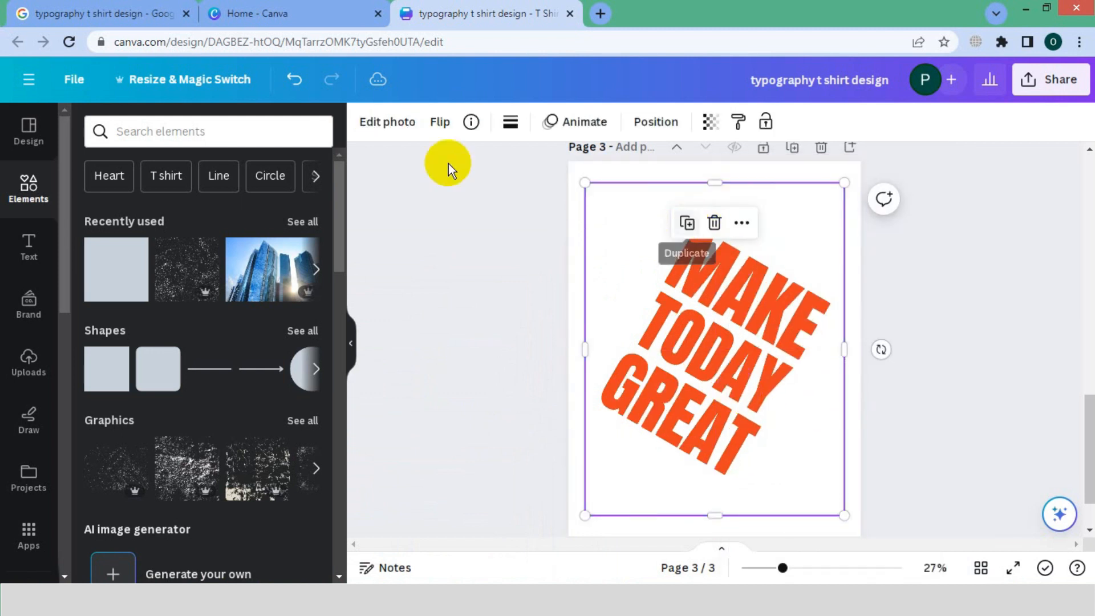
# Change the topmost lettering copy's duotone highlights and shadows to B11230, copied from the Color file in Notepad.
pyautogui.click(387, 122)
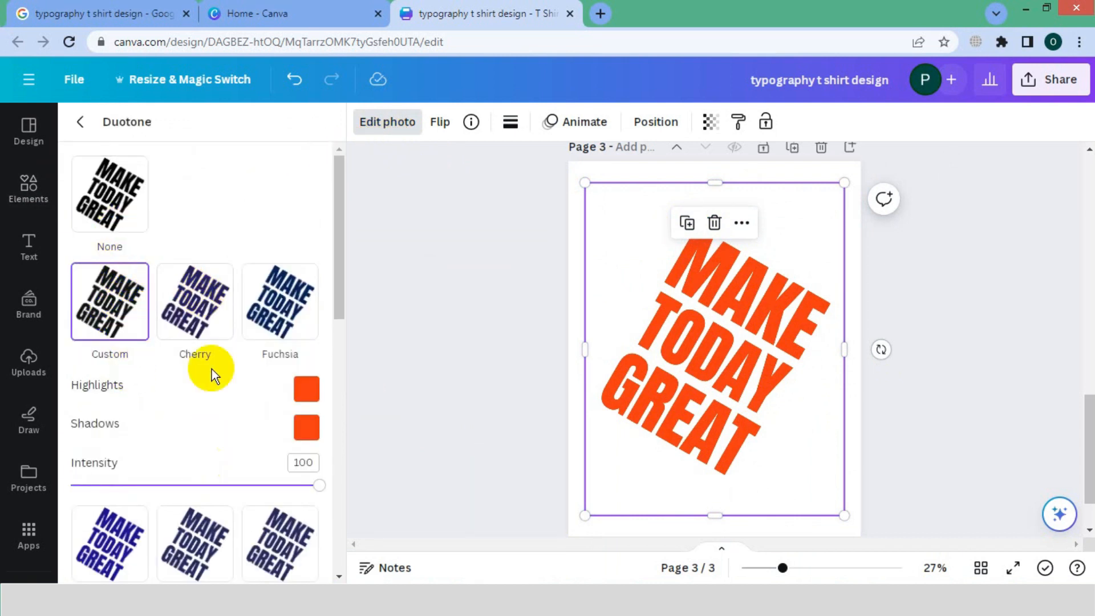
pyautogui.click(360, 341)
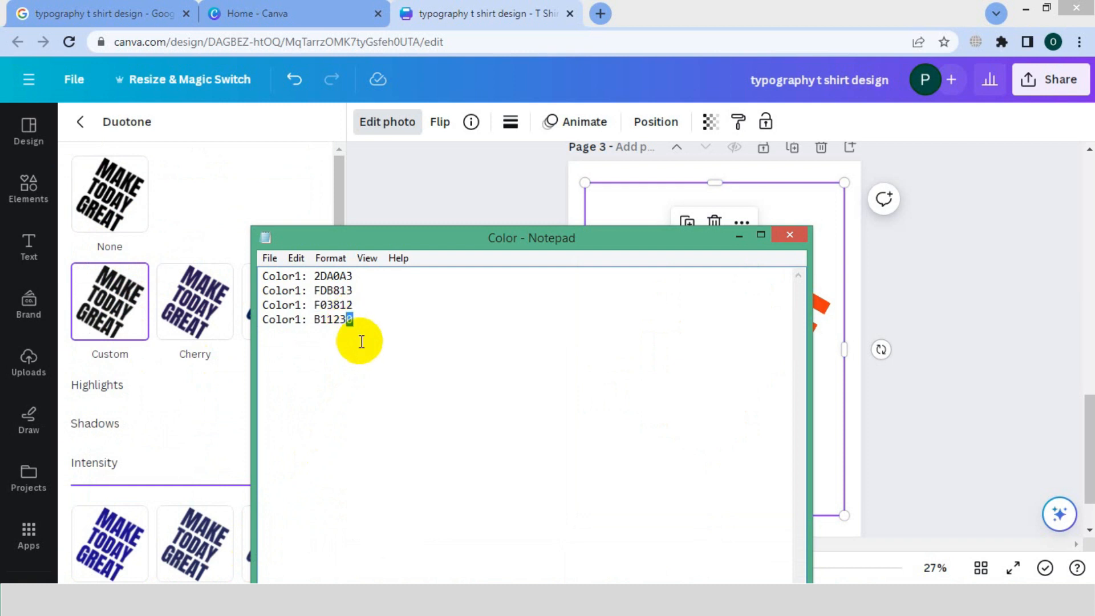
pyautogui.click(307, 389)
pyautogui.hotkey('ctrl', 'v')
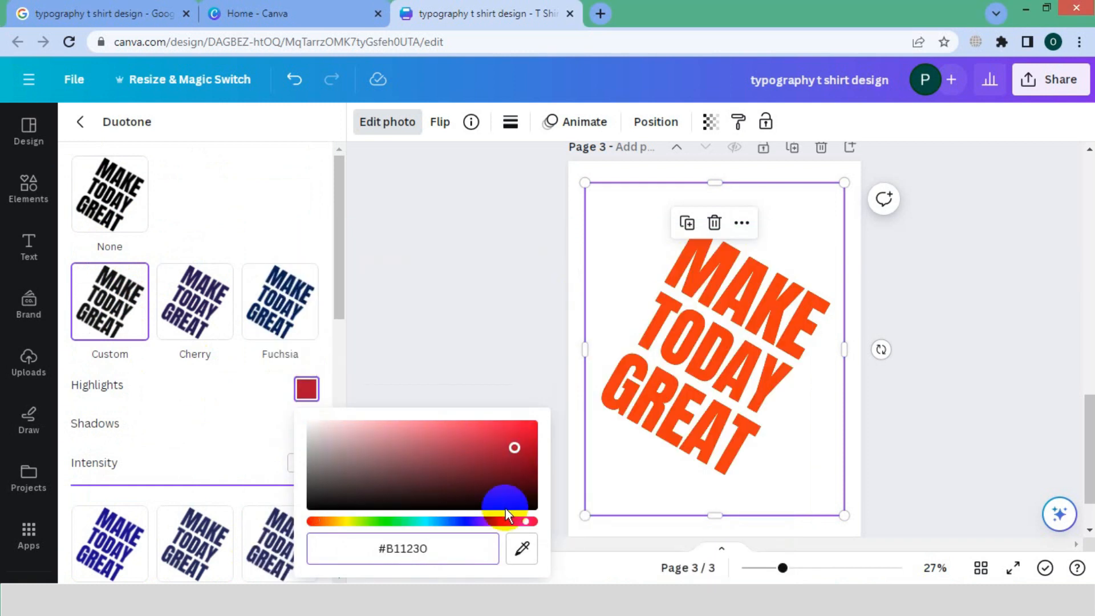
pyautogui.click(302, 436)
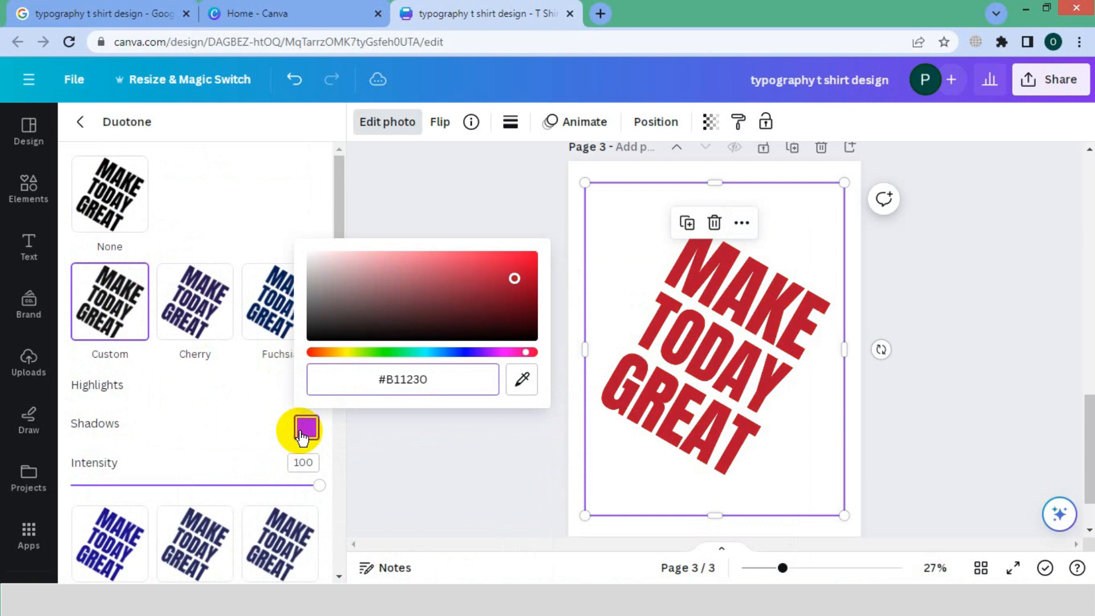
# Display the rulers and vertical guides over the stacked lettering on page 3.
pyautogui.click(888, 453)
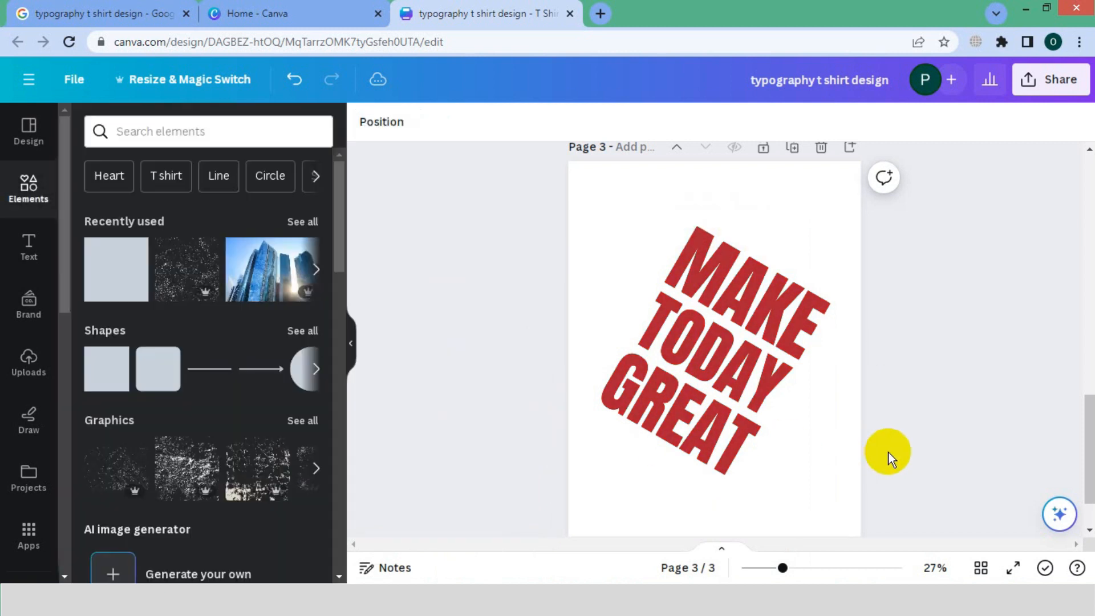
pyautogui.click(737, 382)
pyautogui.click(71, 89)
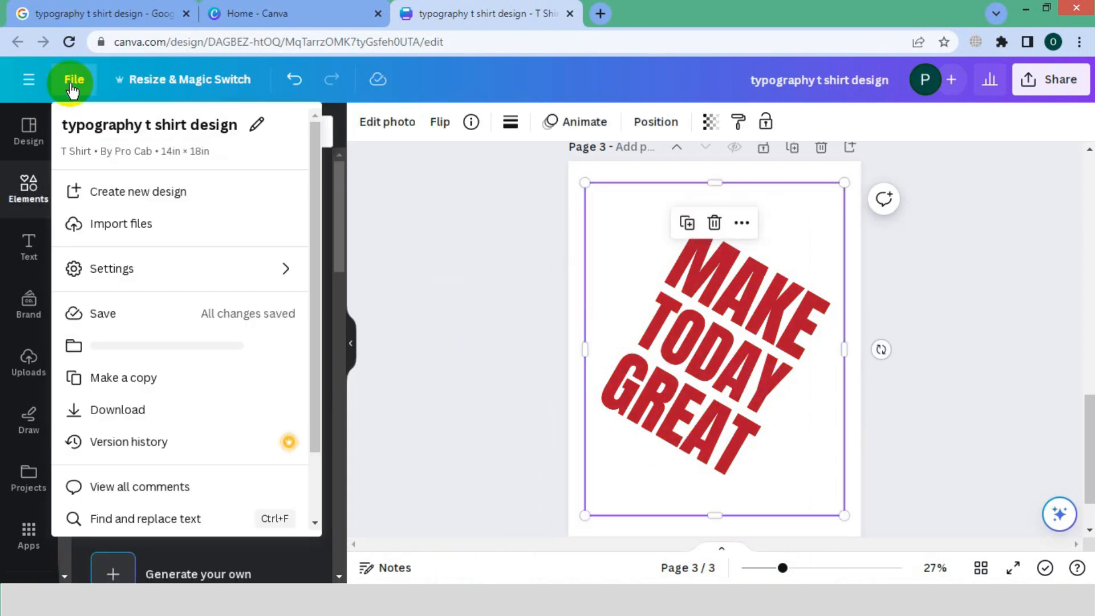
pyautogui.click(262, 276)
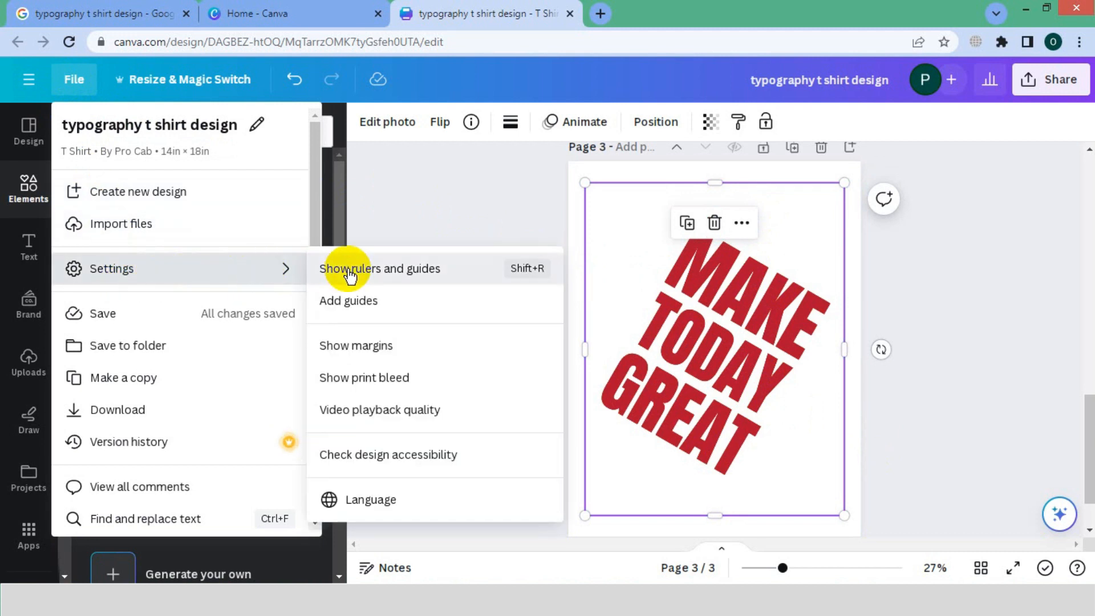
pyautogui.click(342, 269)
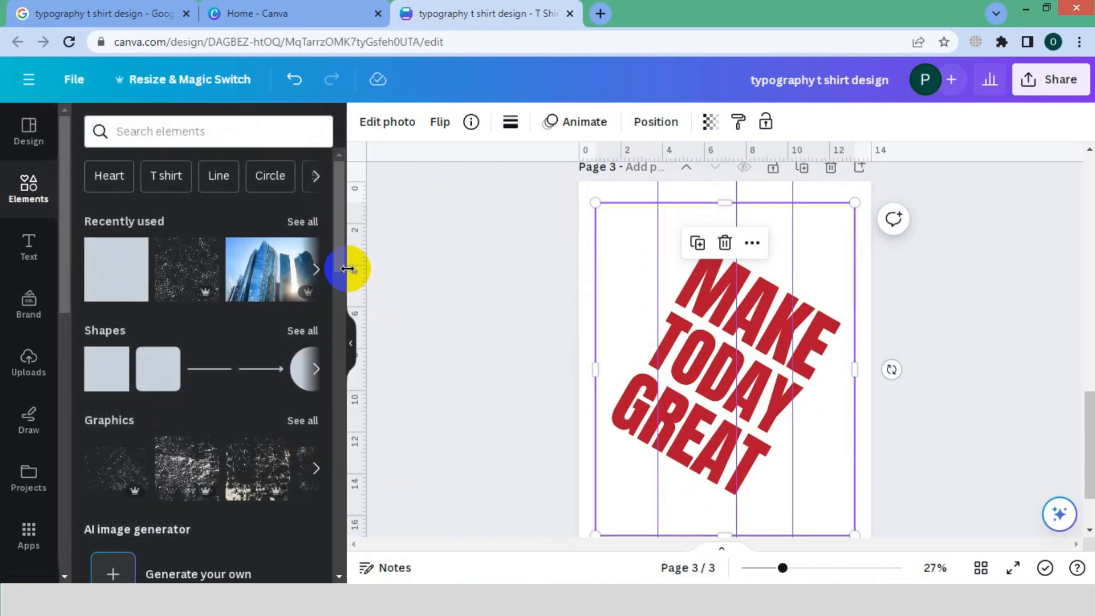
pyautogui.click(940, 358)
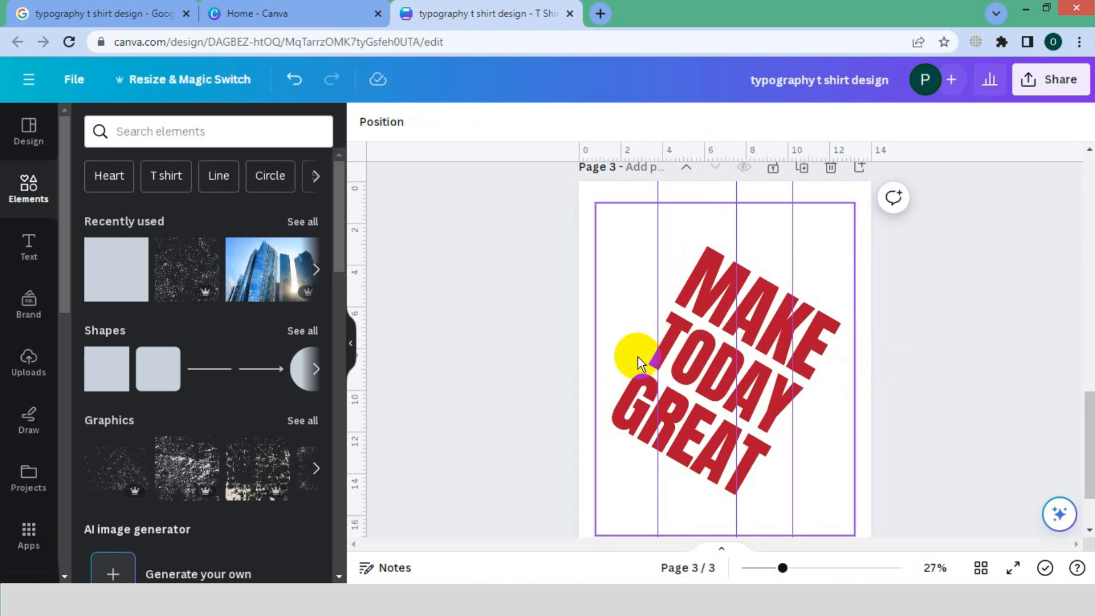
# Show the layers list and crop the red lettering copy from its right edge back to the first vertical guide.
pyautogui.click(637, 357)
pyautogui.click(1057, 514)
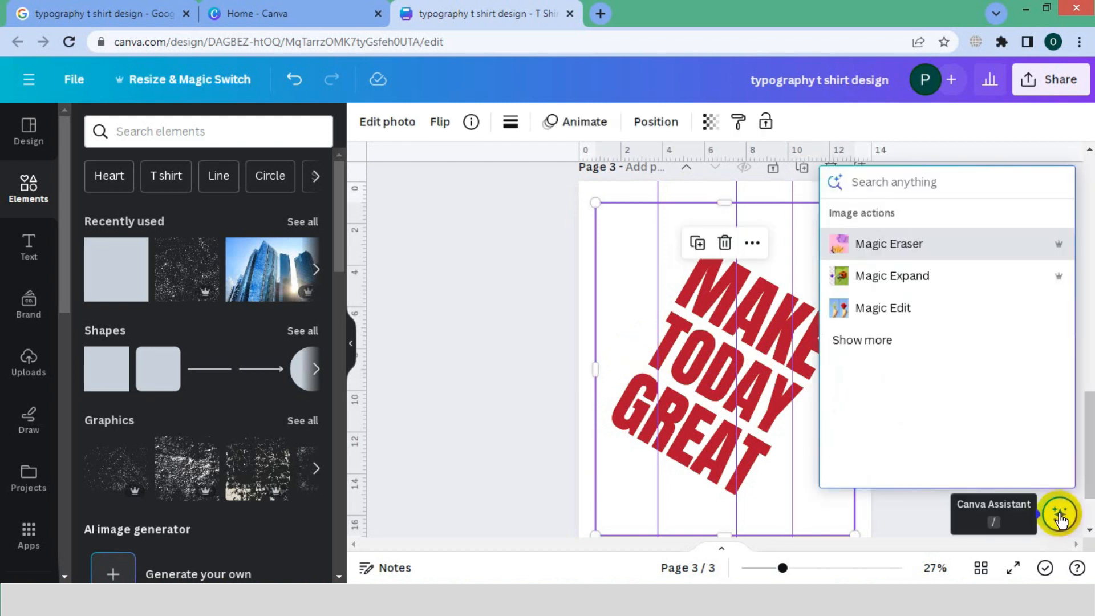
pyautogui.write('layer')
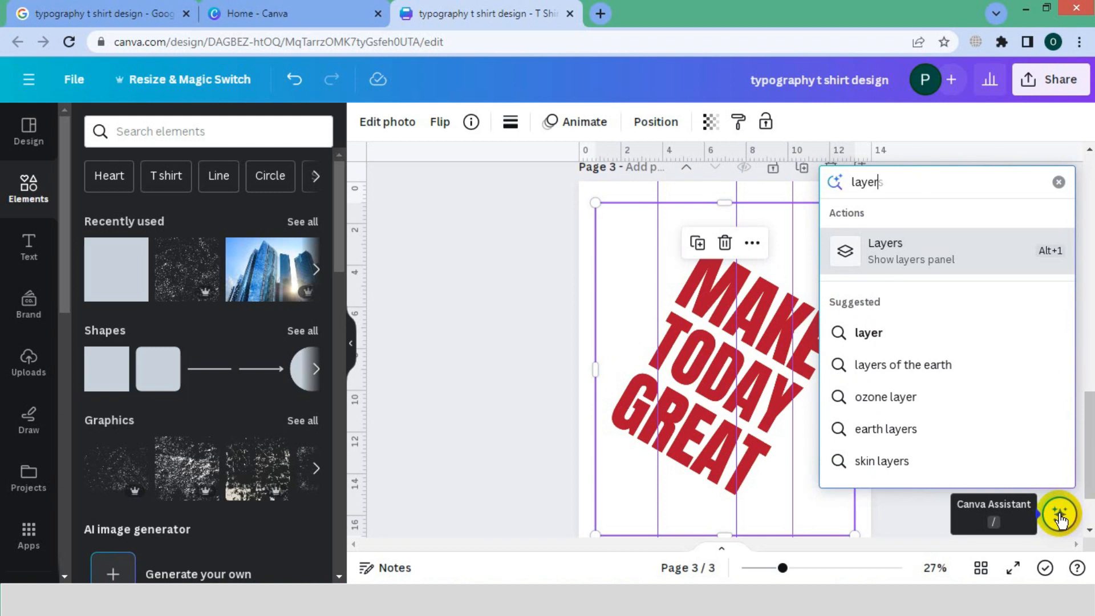
pyautogui.press('Return')
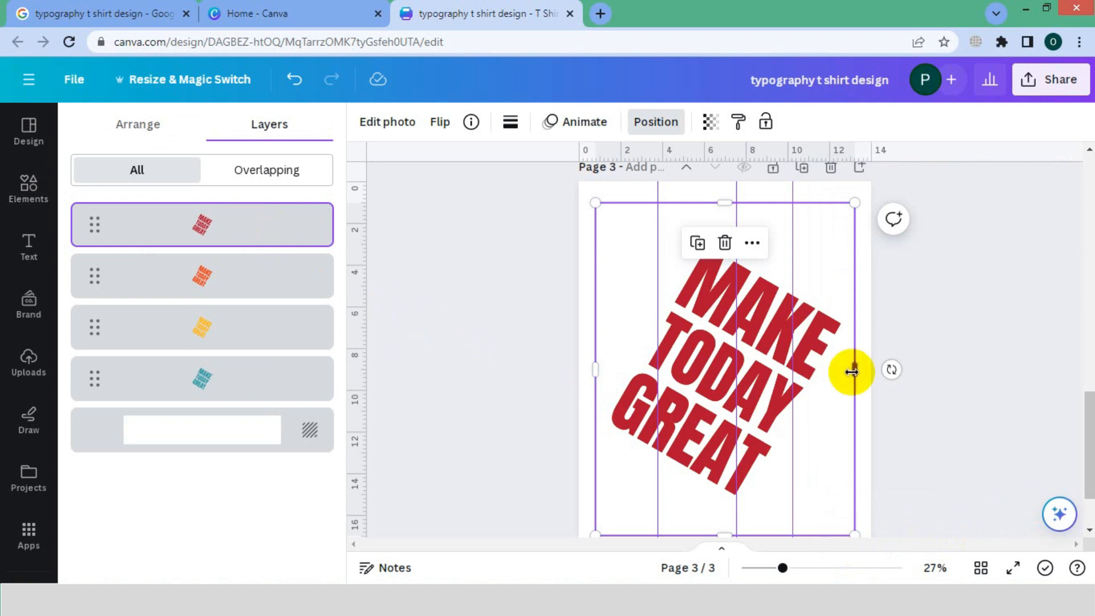
pyautogui.moveTo(851, 372); pyautogui.dragTo(802, 370)
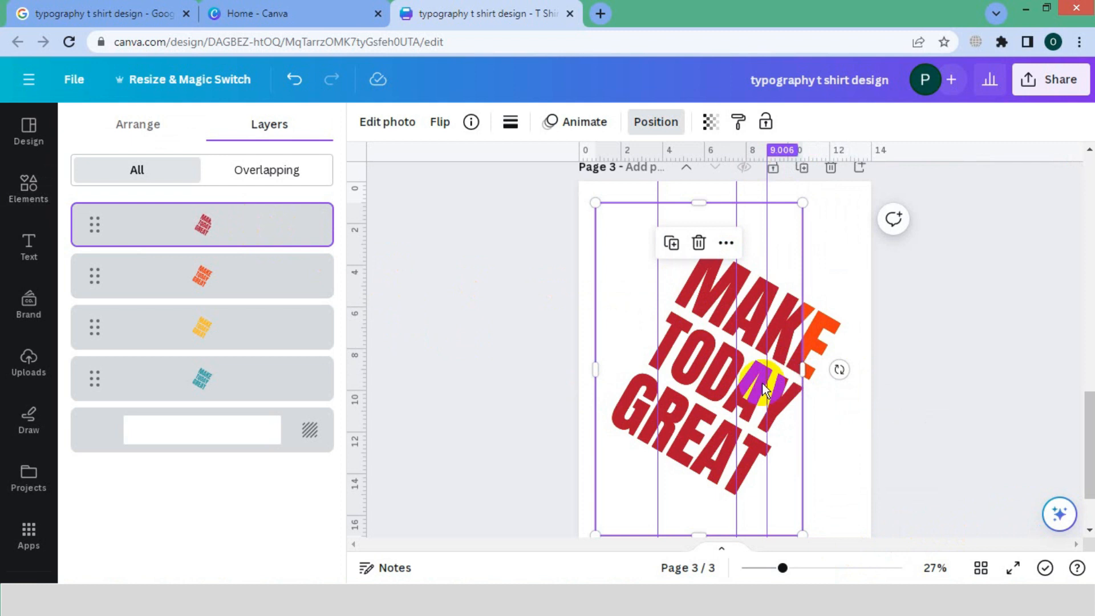
pyautogui.moveTo(803, 369); pyautogui.dragTo(657, 367)
# Crop the right edge of the orange copy to the second vertical guide and of the yellow copy to the third.
pyautogui.click(205, 274)
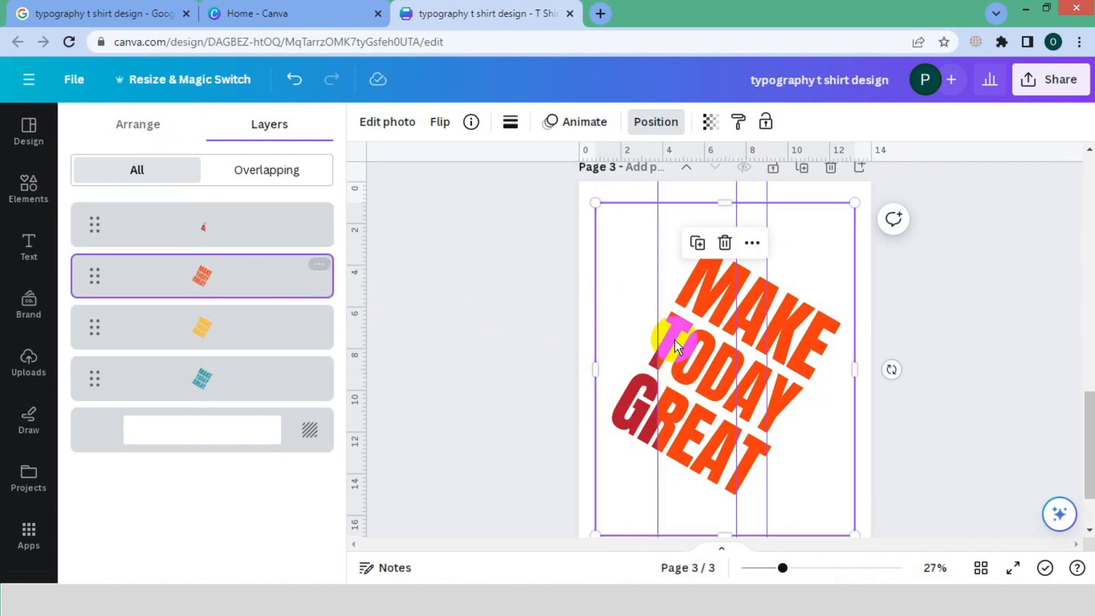
pyautogui.moveTo(856, 369); pyautogui.dragTo(729, 373)
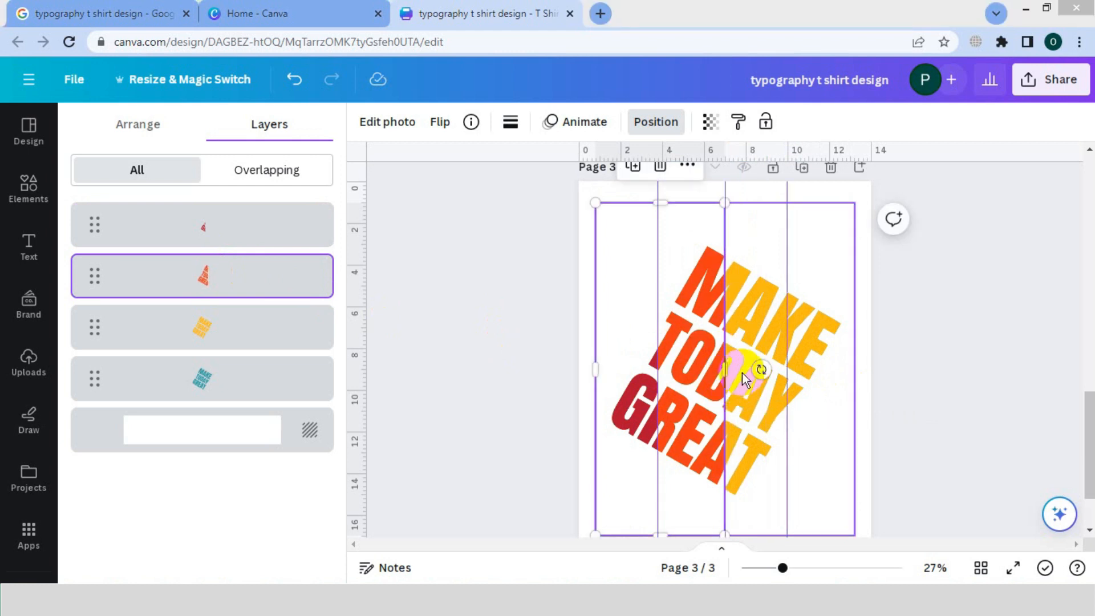
pyautogui.click(271, 347)
pyautogui.click(664, 343)
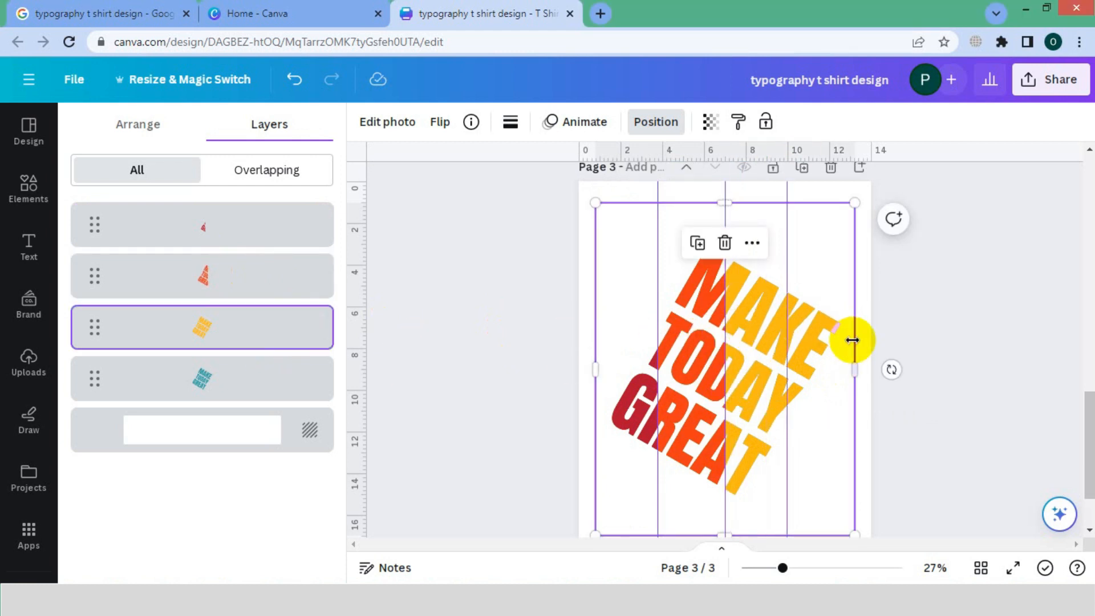
pyautogui.moveTo(855, 368); pyautogui.dragTo(787, 379)
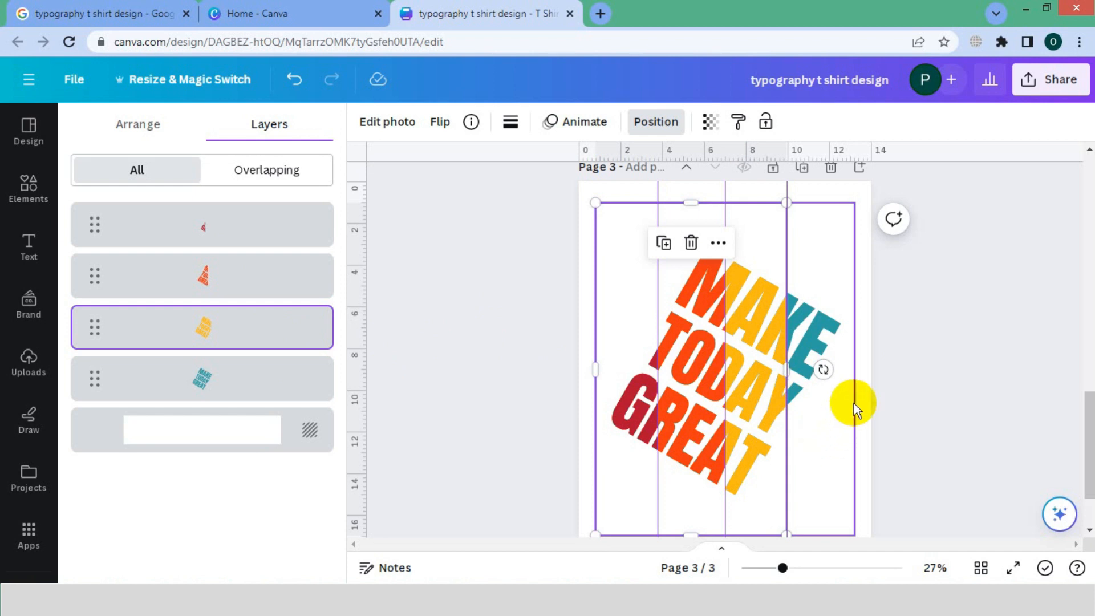
# Crop the left edges of the orange, yellow and teal copies to just past their guides, leaving narrow gaps between the colour bands.
pyautogui.scroll(2, 874, 391)
pyautogui.click(224, 288)
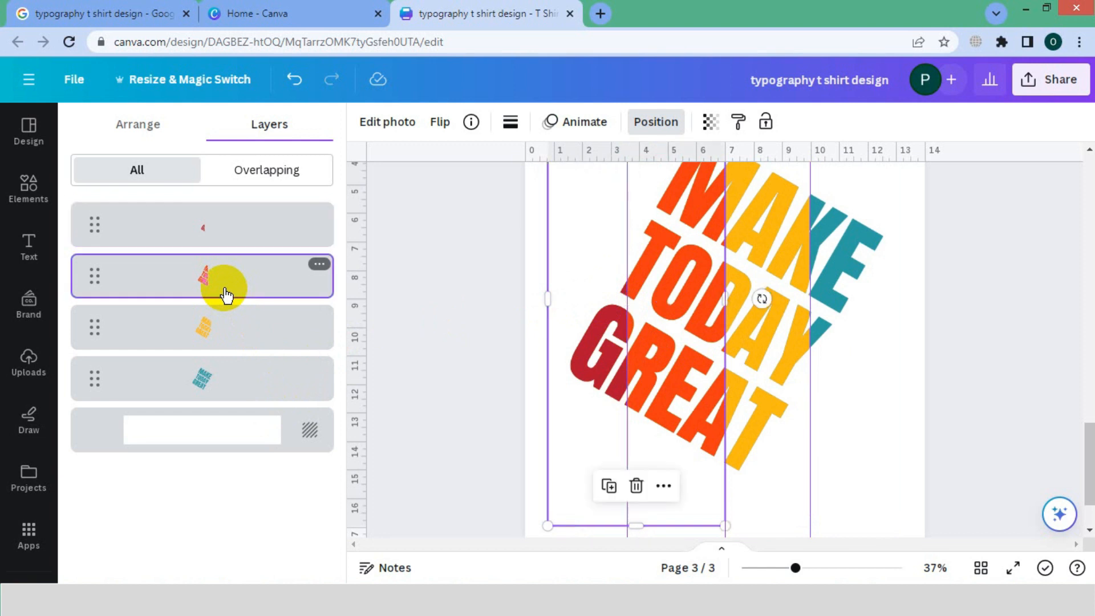
pyautogui.moveTo(548, 298); pyautogui.dragTo(633, 306)
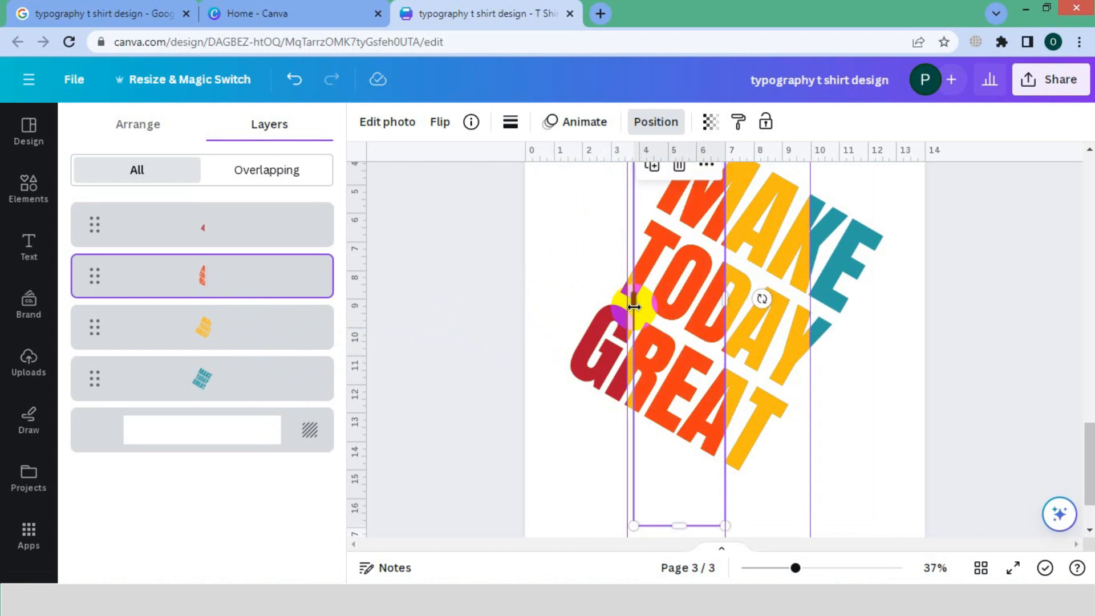
pyautogui.click(305, 322)
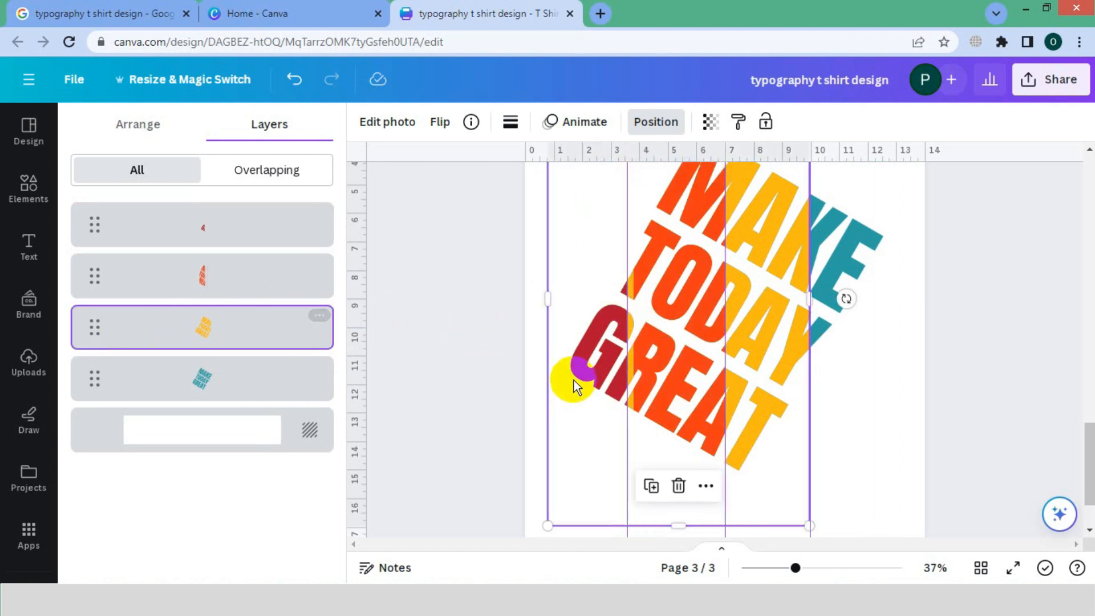
pyautogui.moveTo(550, 305); pyautogui.dragTo(728, 348)
pyautogui.click(245, 384)
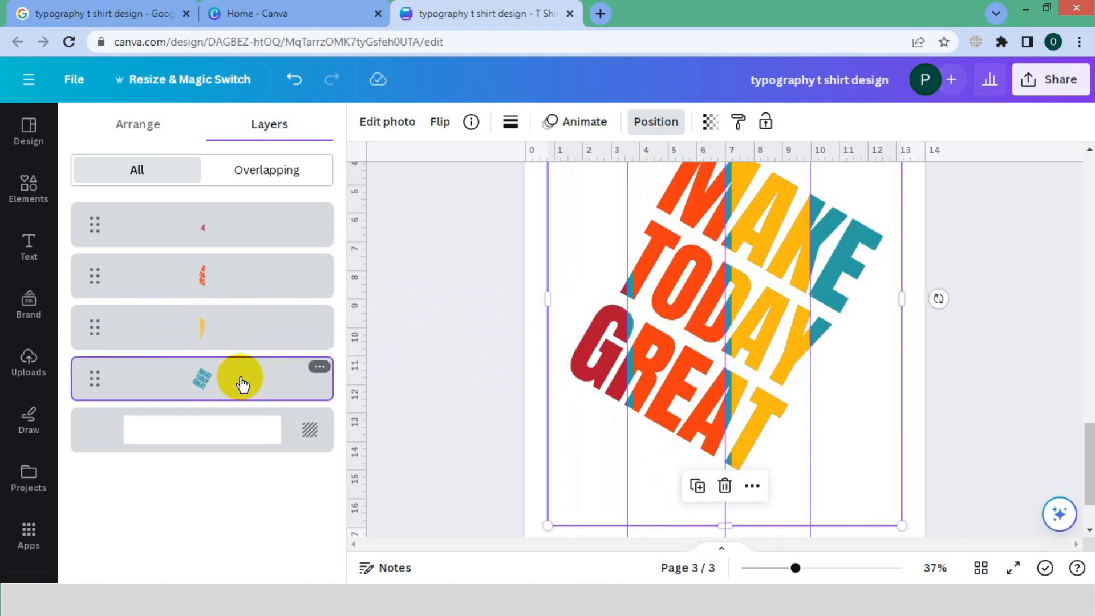
pyautogui.moveTo(550, 298); pyautogui.dragTo(819, 299)
pyautogui.click(930, 411)
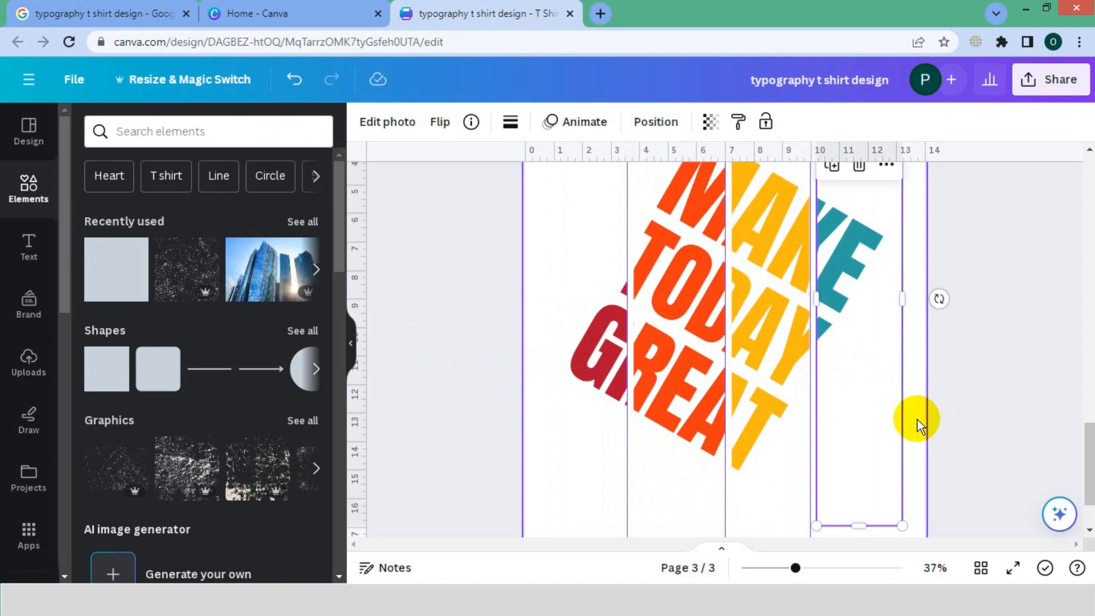
pyautogui.click(916, 419)
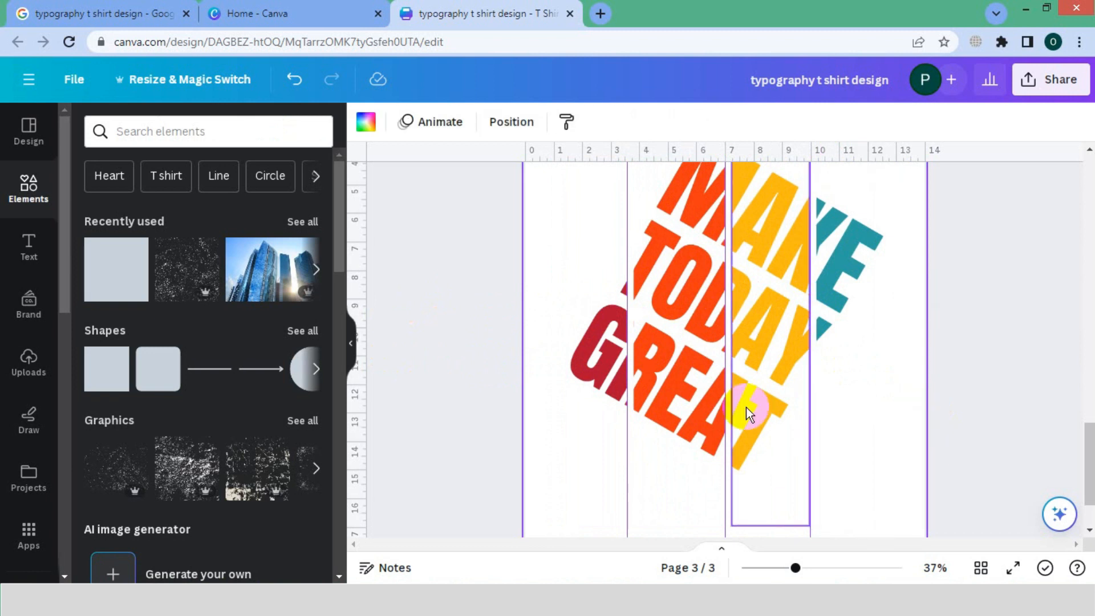
# Hide the rulers and guides.
pyautogui.click(74, 79)
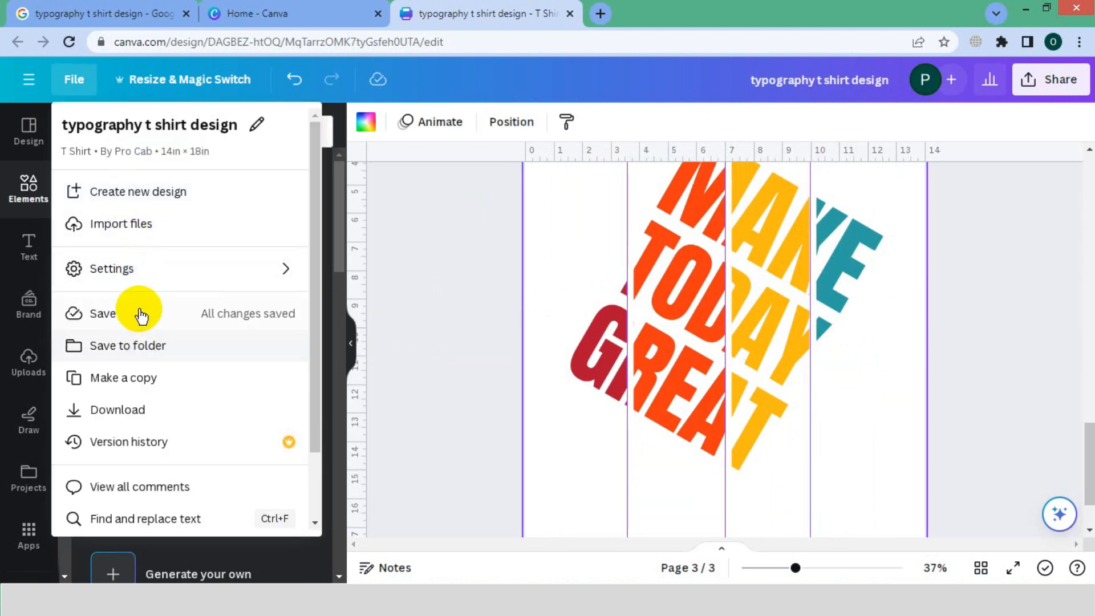
pyautogui.moveTo(145, 276)
pyautogui.click(535, 252)
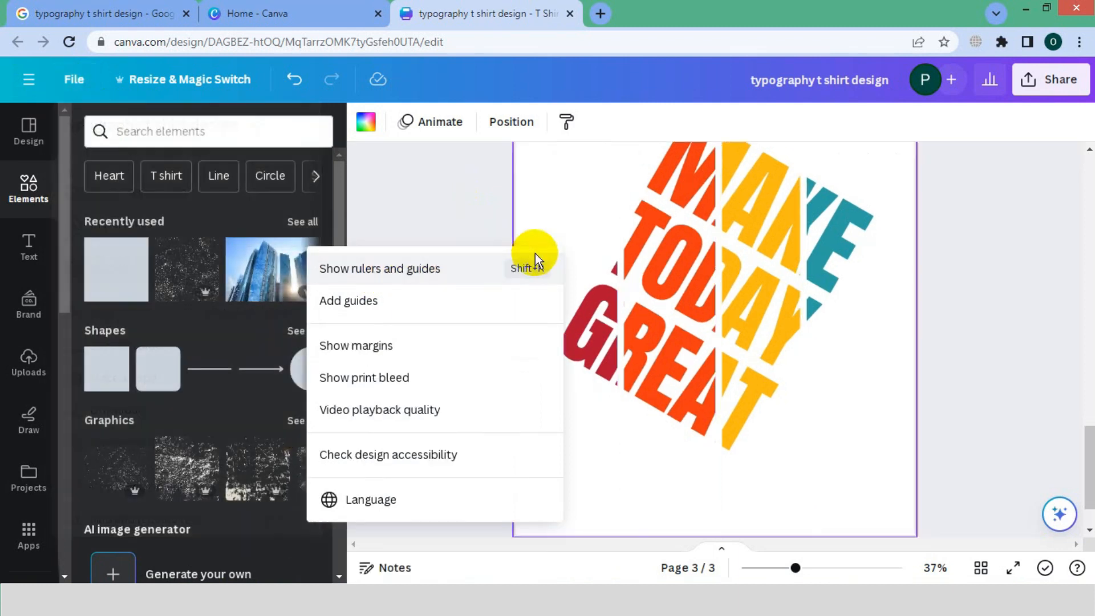
pyautogui.click(936, 327)
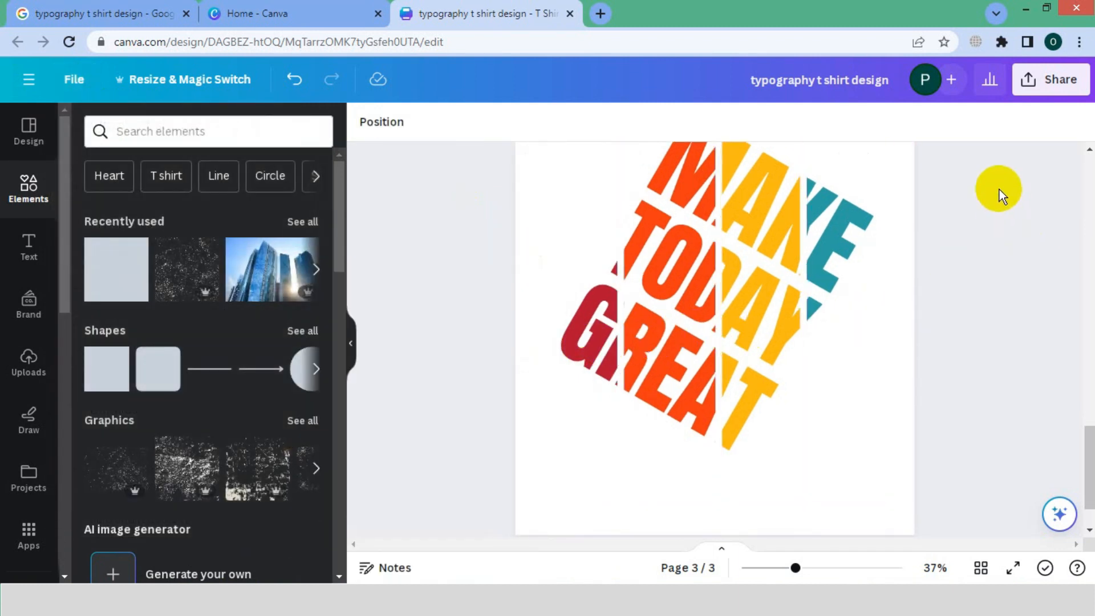
# Group all the coloured lettering pieces and rotate the group until the words stand upright.
pyautogui.hotkey('ctrl', 'a')
pyautogui.moveTo(794, 567); pyautogui.dragTo(784, 567)
pyautogui.hotkey('ctrl', 'g')
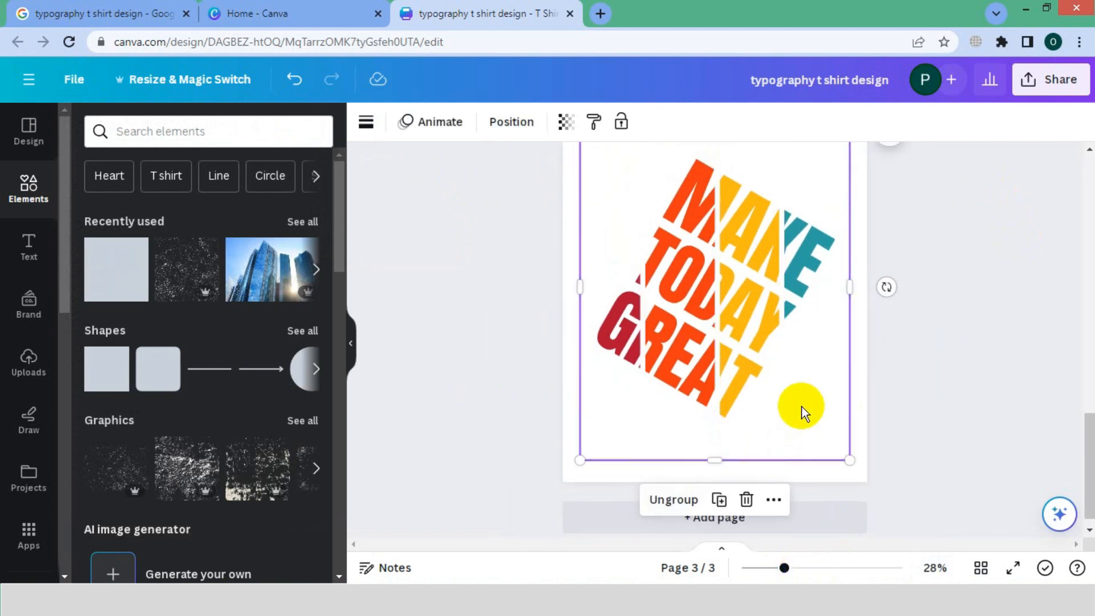
pyautogui.moveTo(885, 288); pyautogui.dragTo(891, 188)
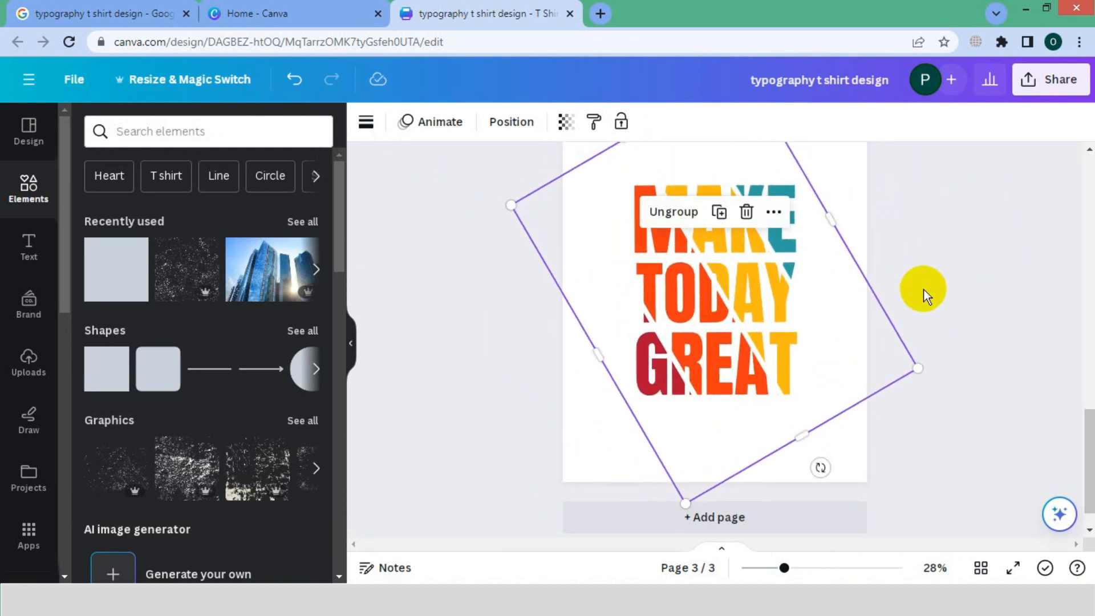
# Set the page 3 background colour to black.
pyautogui.click(835, 171)
pyautogui.click(364, 120)
pyautogui.click(135, 220)
pyautogui.click(954, 340)
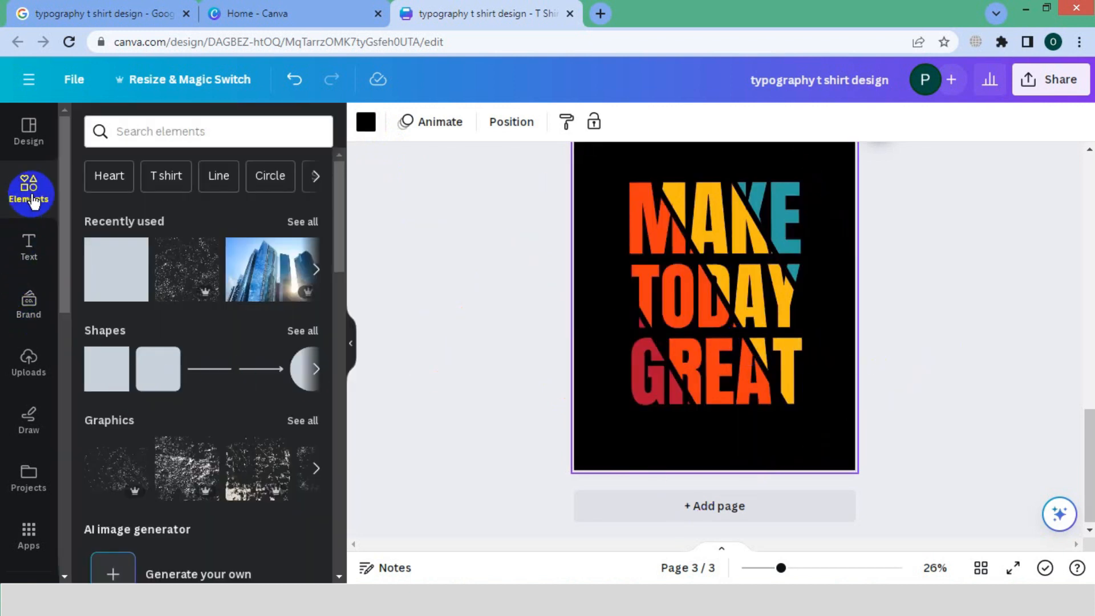
# Search the elements for grunge, add the first speckled graphic and enlarge it to the page width over all the lettering.
pyautogui.click(151, 134)
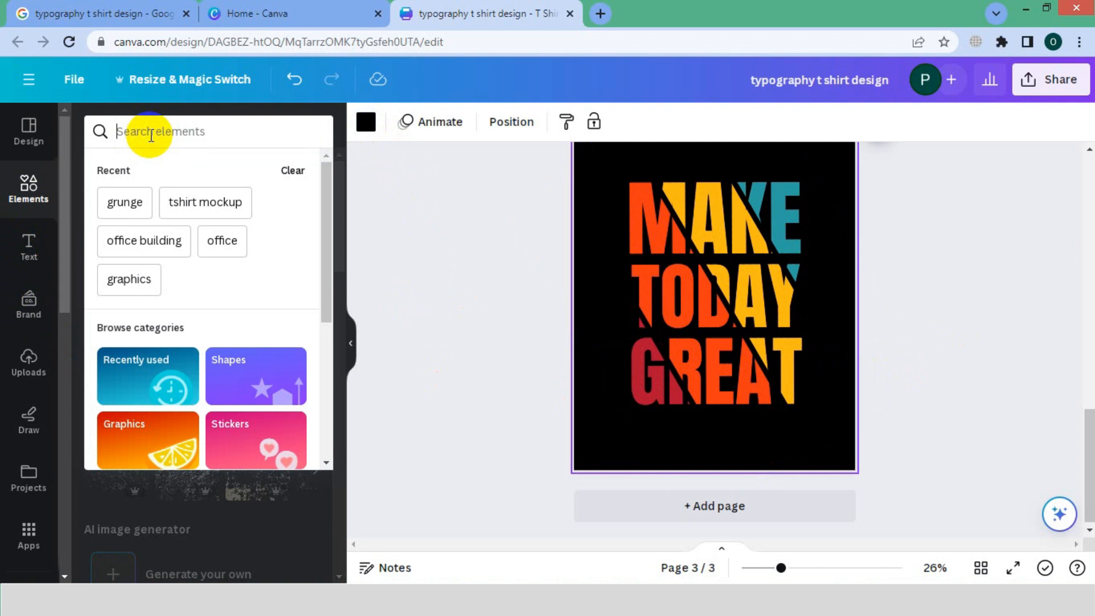
pyautogui.click(125, 202)
pyautogui.click(108, 308)
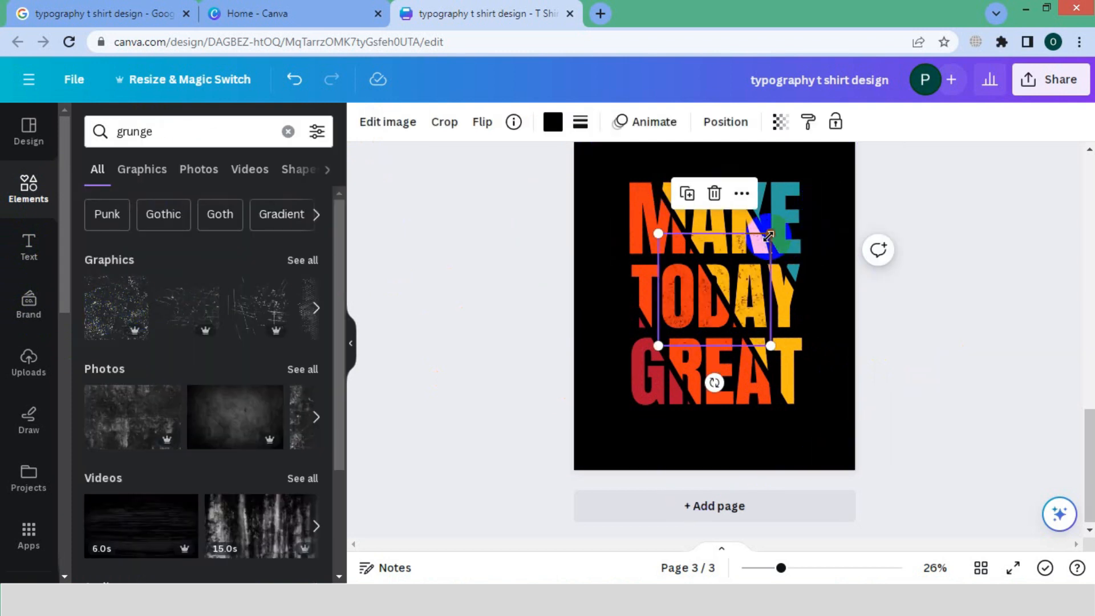
pyautogui.moveTo(768, 235); pyautogui.dragTo(867, 172)
pyautogui.click(915, 306)
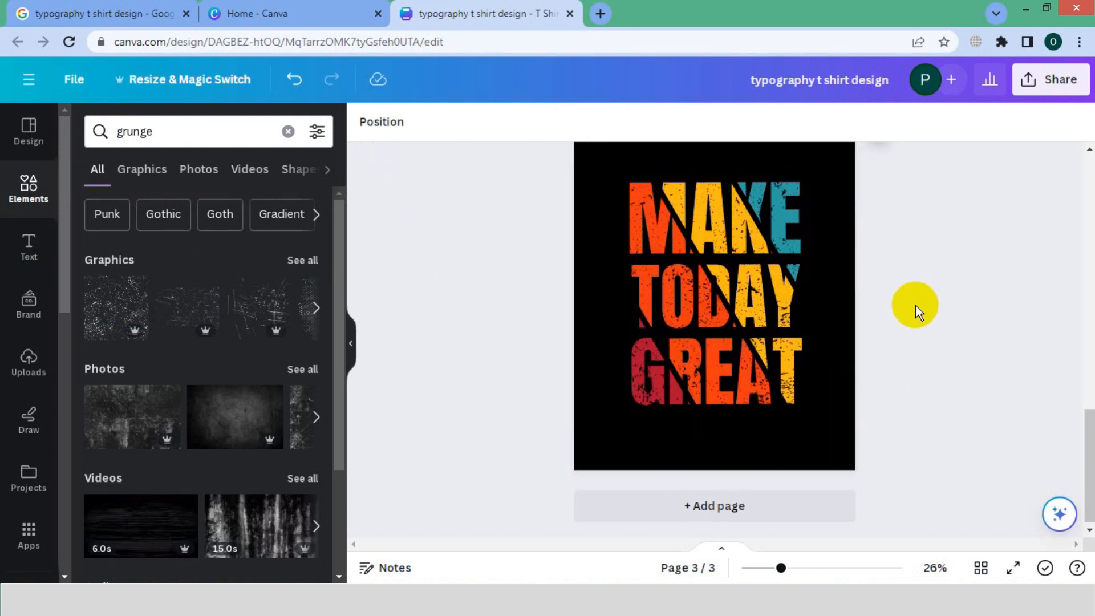
pyautogui.click(771, 314)
pyautogui.click(902, 337)
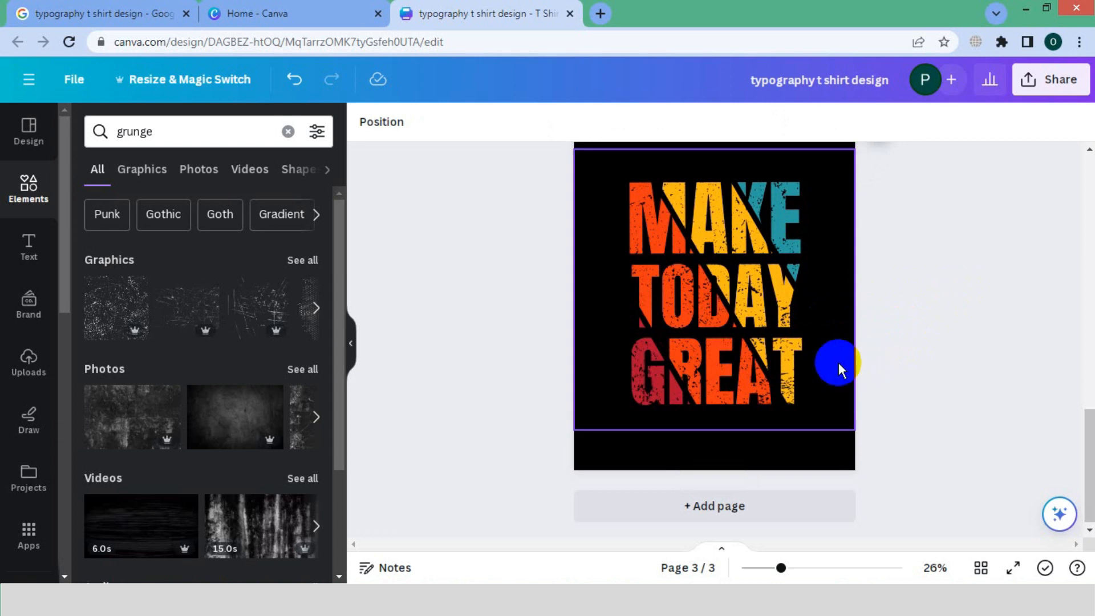
# Add a new page after page 3 and remove its black background.
pyautogui.click(738, 511)
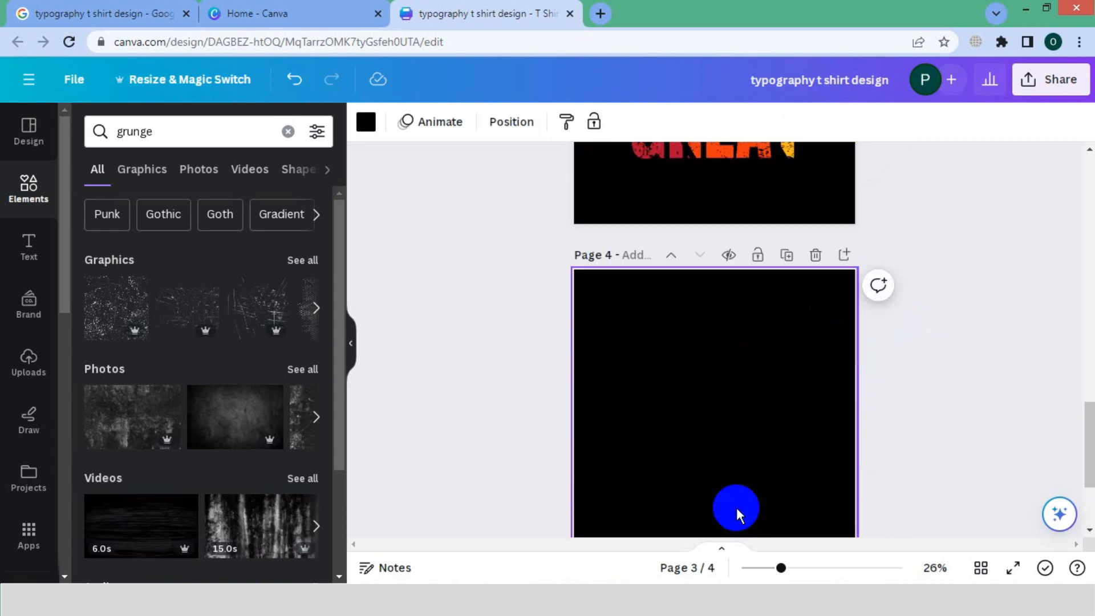
pyautogui.click(766, 339)
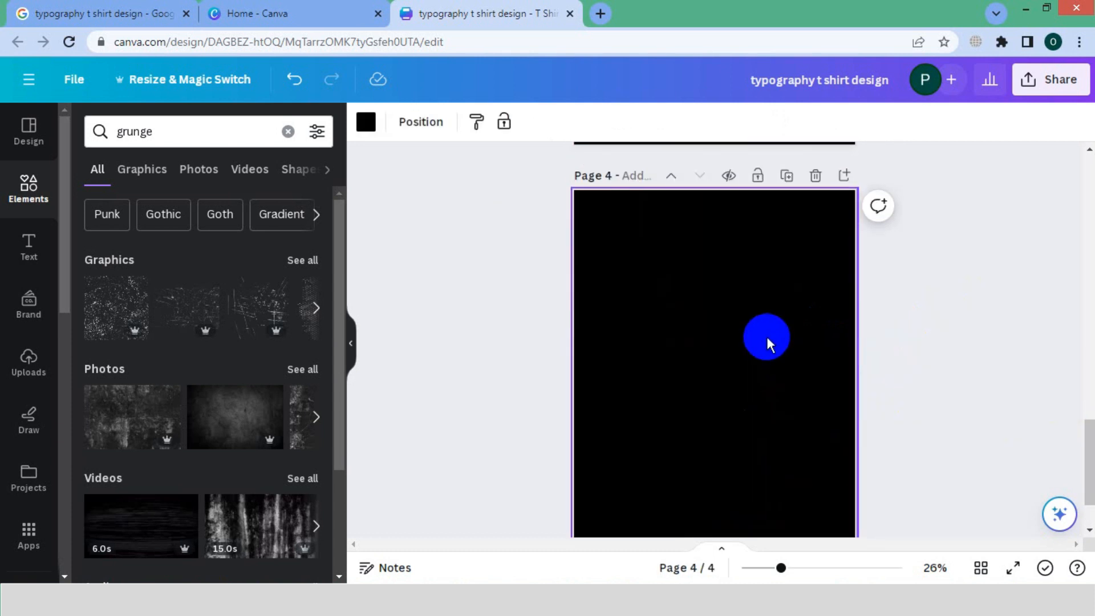
pyautogui.press('Delete')
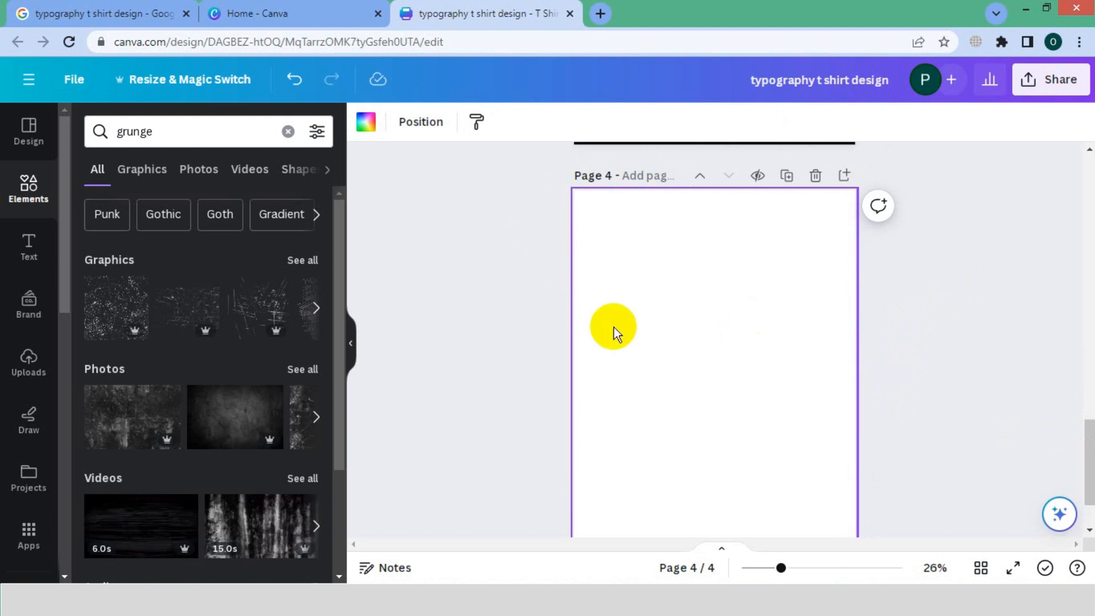
# Search the elements for "tshirt mockup" and open the Mockups app.
pyautogui.click(23, 188)
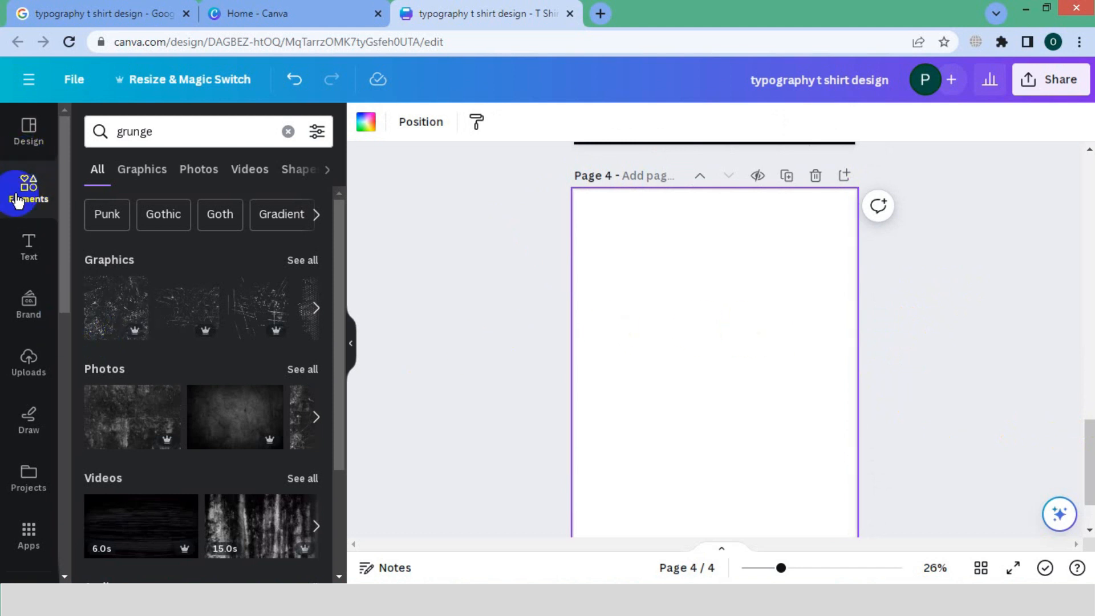
pyautogui.click(171, 176)
pyautogui.click(191, 135)
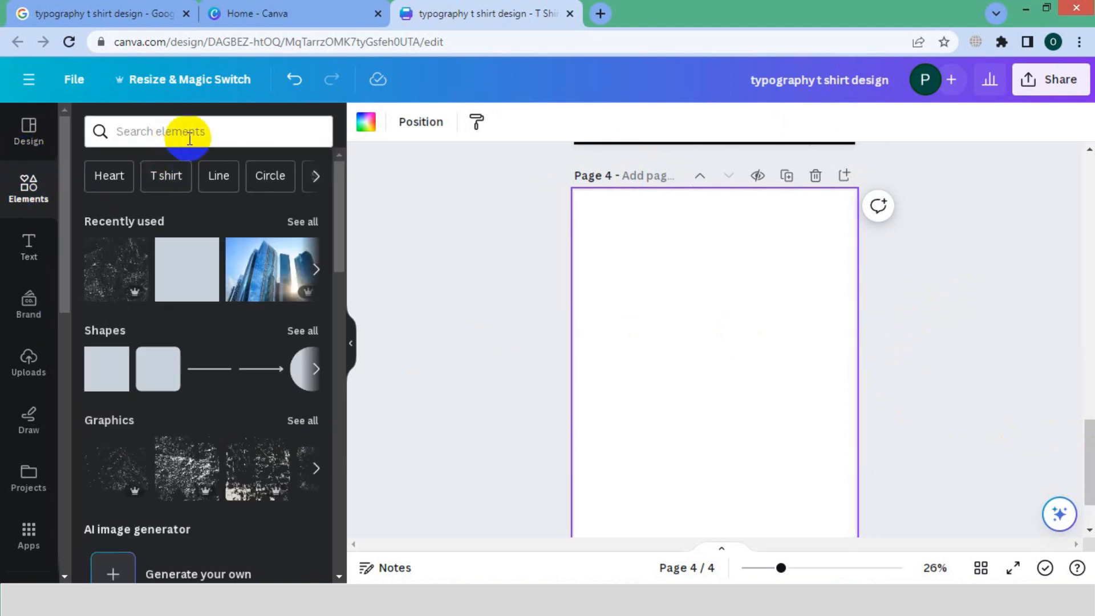
pyautogui.click(206, 202)
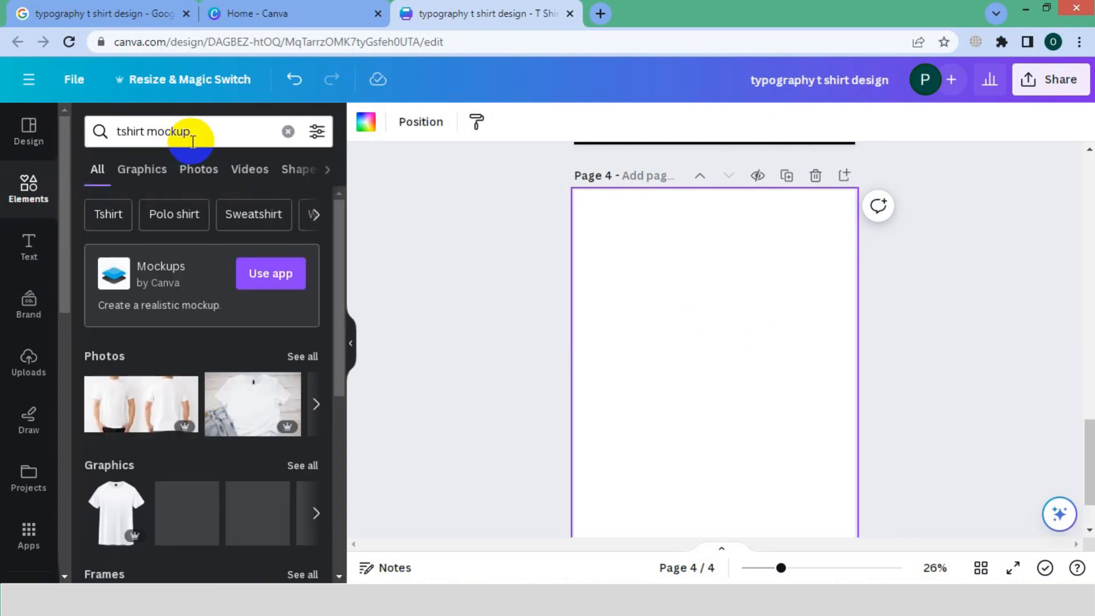
pyautogui.click(262, 278)
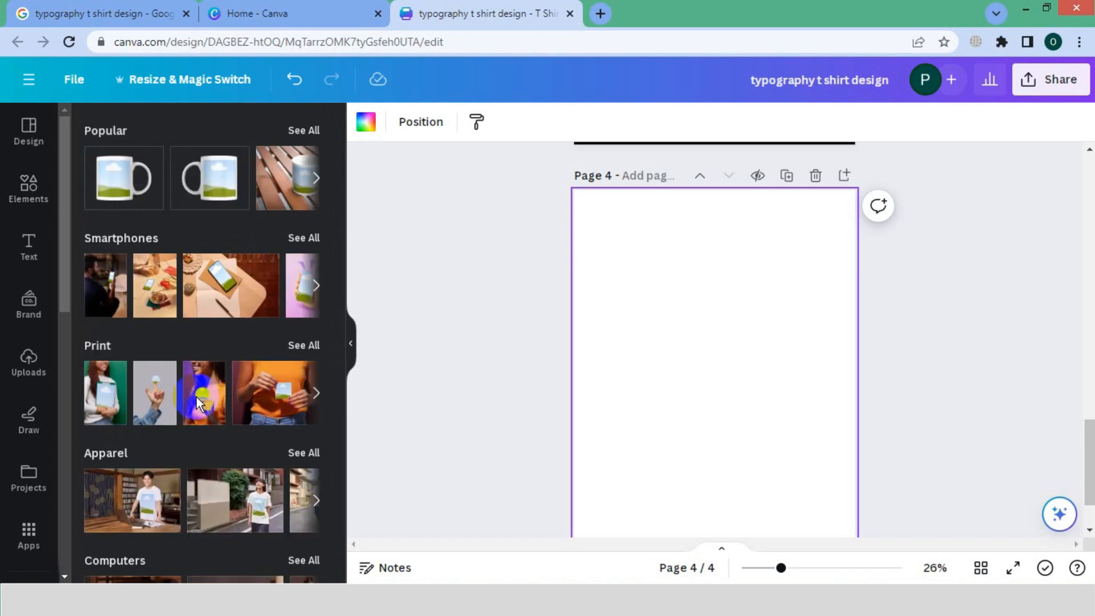
# Add the Apparel mockup of a woman holding a ball at her side to page 4 and enlarge it beyond the page width.
pyautogui.scroll(-5, 162, 340)
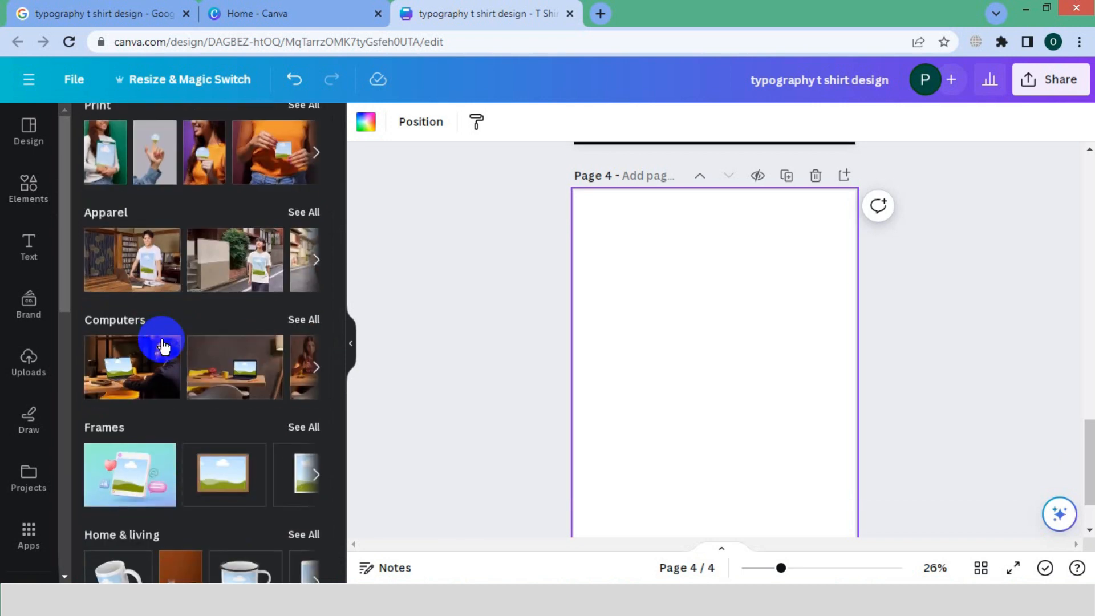
pyautogui.click(303, 212)
pyautogui.scroll(-3, 230, 328)
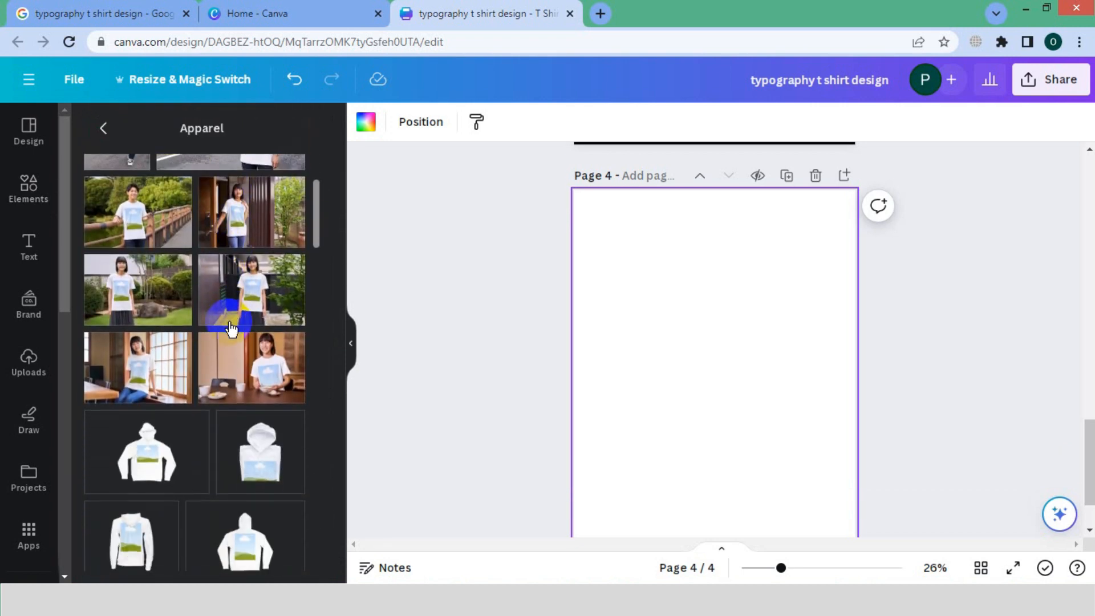
pyautogui.scroll(-5, 230, 328)
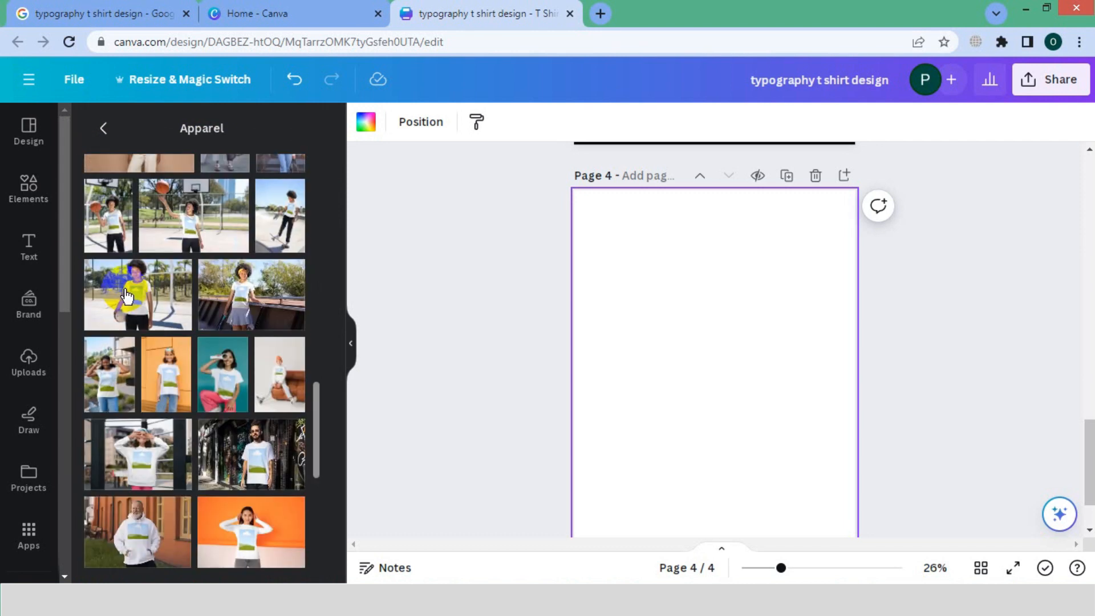
pyautogui.moveTo(132, 296); pyautogui.dragTo(699, 315)
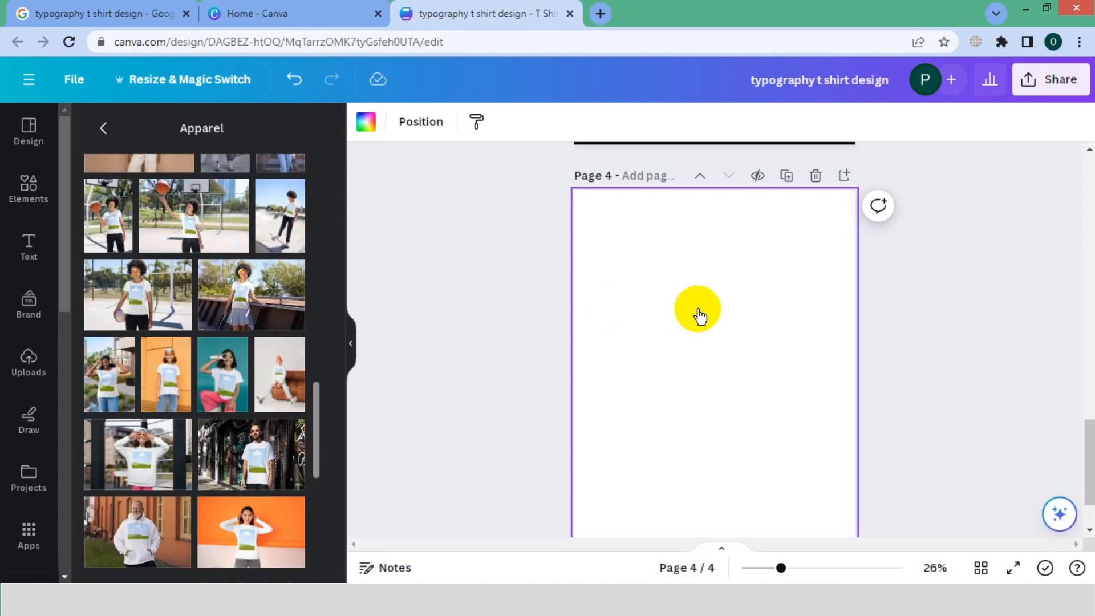
pyautogui.moveTo(555, 310); pyautogui.dragTo(559, 312)
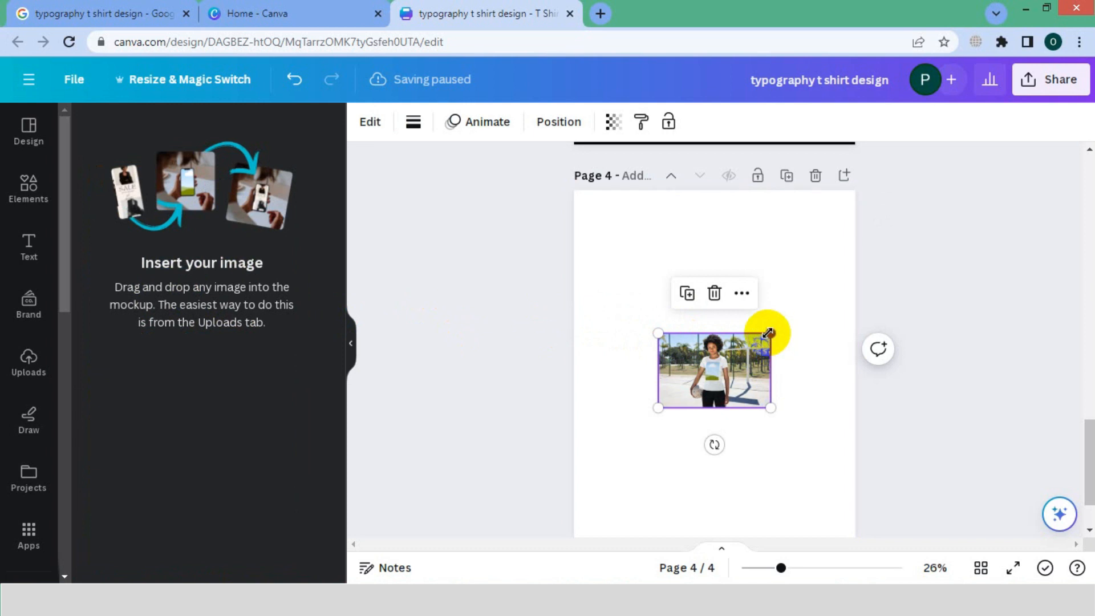
pyautogui.moveTo(767, 332); pyautogui.dragTo(830, 241)
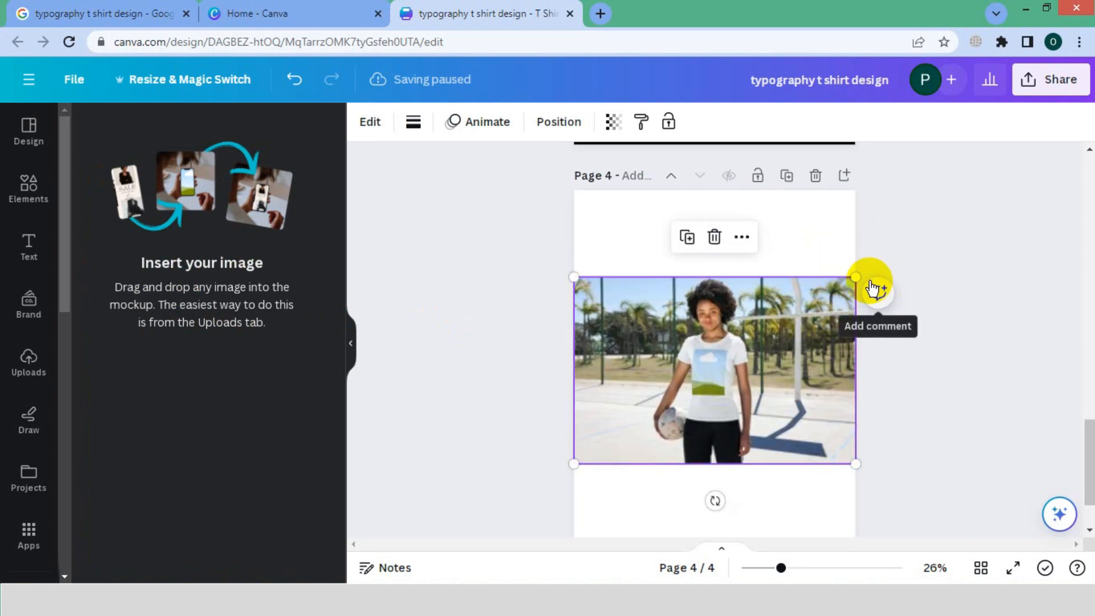
pyautogui.moveTo(855, 276); pyautogui.dragTo(950, 214)
pyautogui.scroll(3, 712, 207)
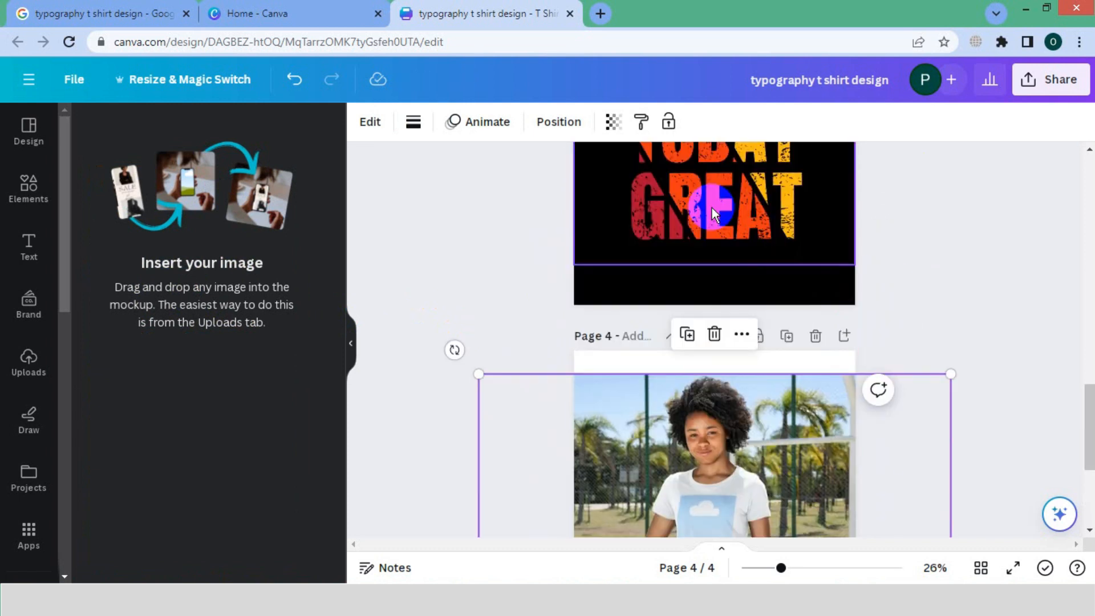
pyautogui.click(711, 208)
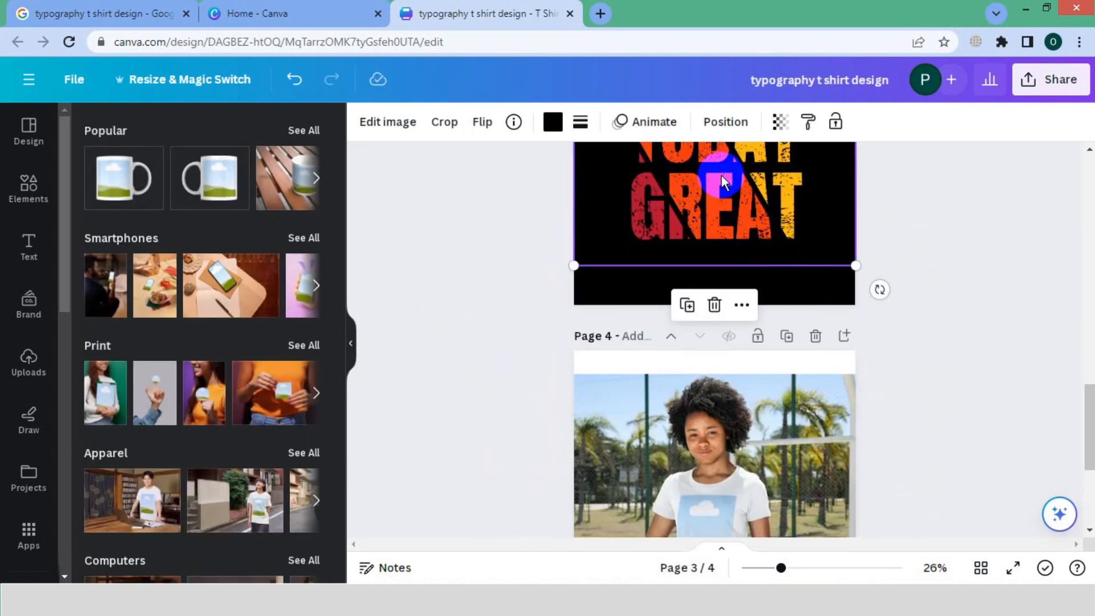
pyautogui.click(729, 476)
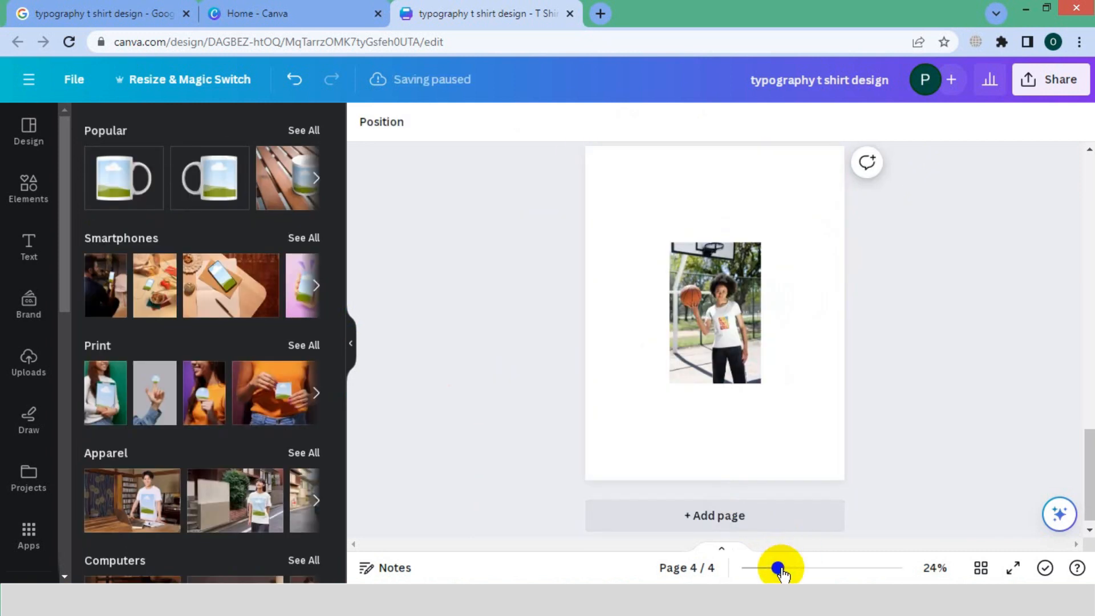
# Enlarge the mockup of the woman with the raised basketball until it covers page 4 and extends past its edges.
pyautogui.moveTo(777, 563); pyautogui.dragTo(791, 564)
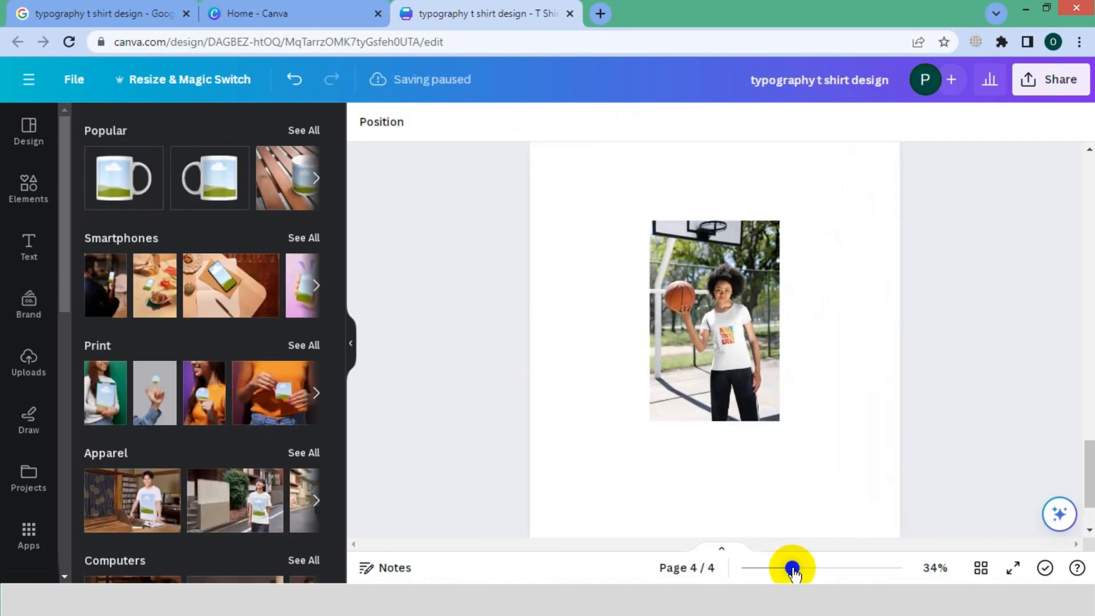
pyautogui.click(776, 224)
pyautogui.click(871, 170)
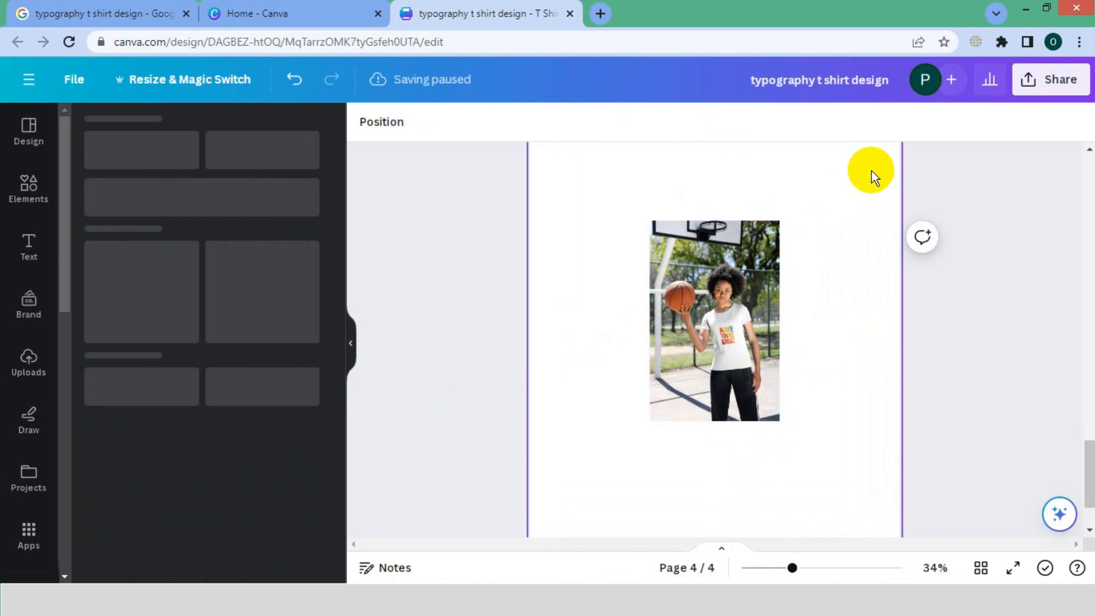
pyautogui.click(775, 230)
pyautogui.moveTo(778, 222); pyautogui.dragTo(941, 117)
# Enlarge the MAKE TODAY GREAT image slightly within the mockup's image crop and centre it on the print area.
pyautogui.moveTo(791, 568); pyautogui.dragTo(774, 567)
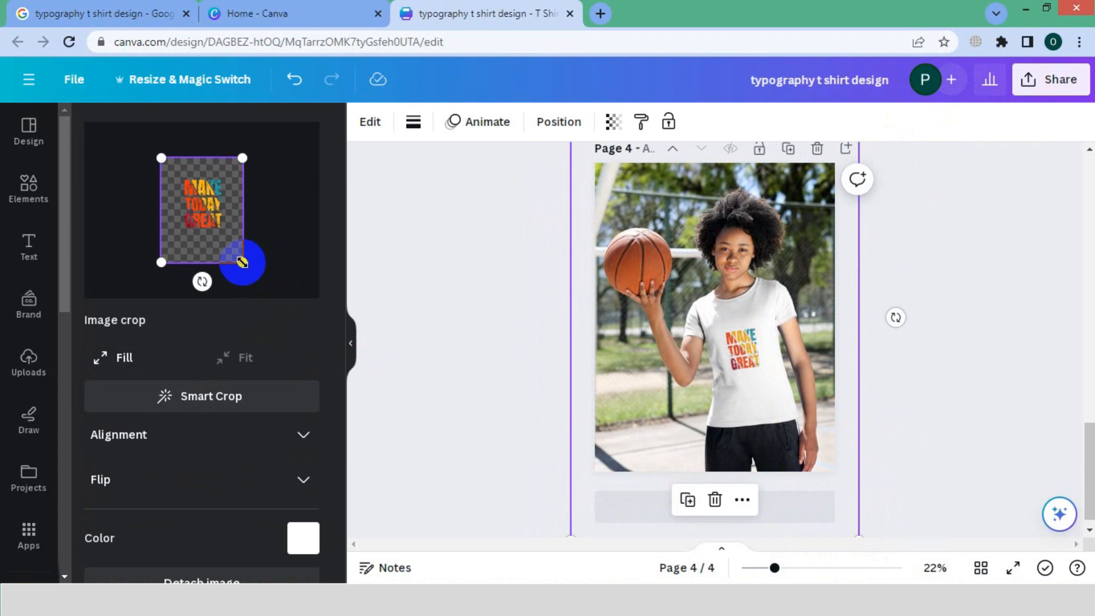
pyautogui.moveTo(241, 262); pyautogui.dragTo(258, 282)
pyautogui.moveTo(218, 235); pyautogui.dragTo(210, 224)
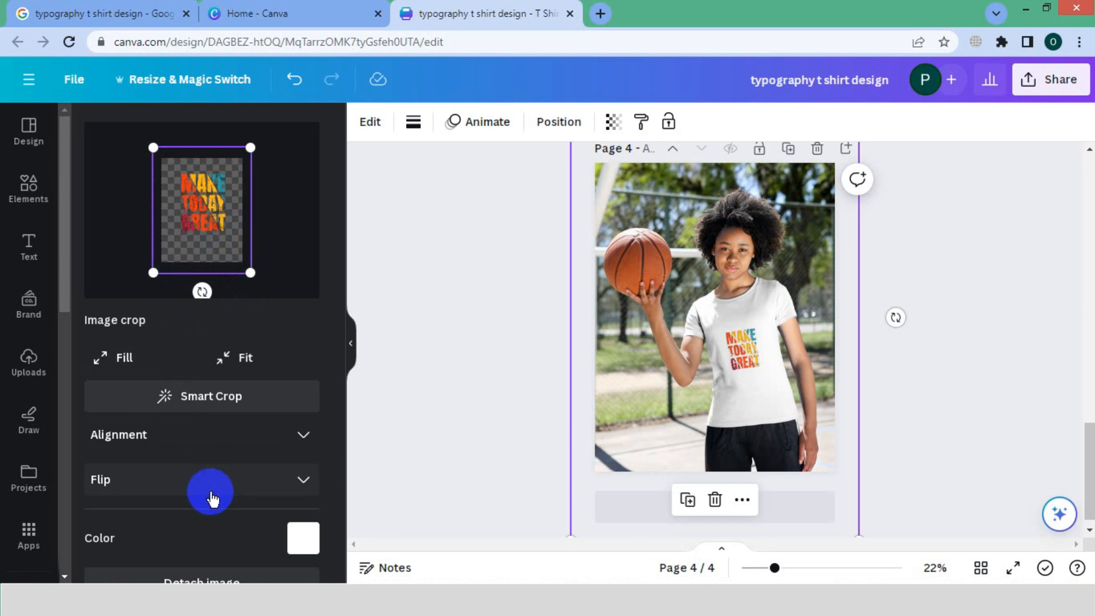
# Set the mockup T-shirt's colour to black and apply the changes to the mockup.
pyautogui.scroll(-1, 211, 489)
pyautogui.click(301, 471)
pyautogui.click(135, 266)
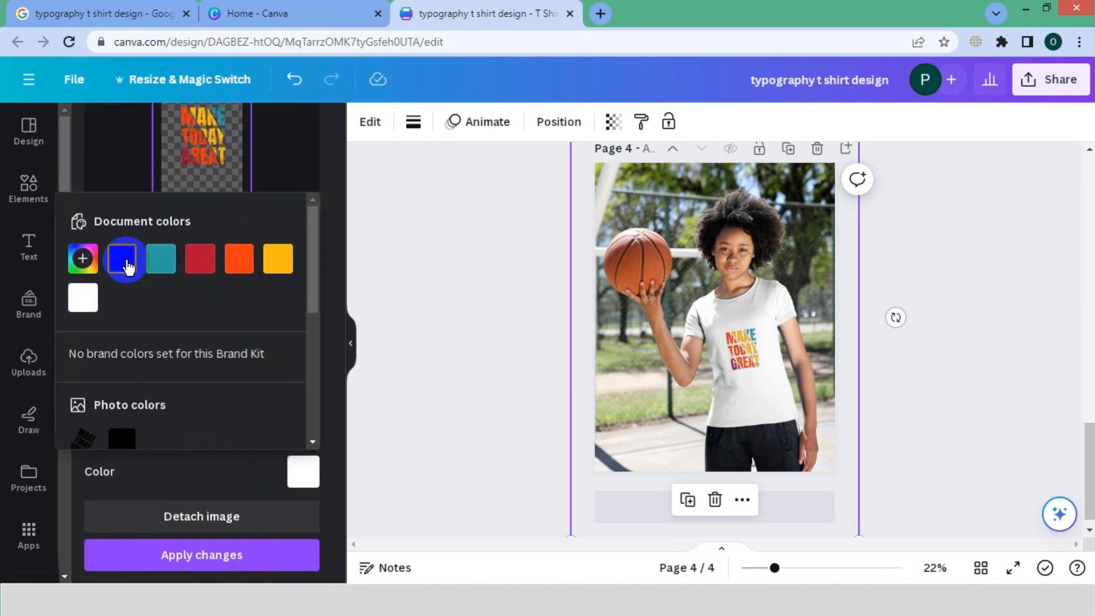
pyautogui.click(191, 552)
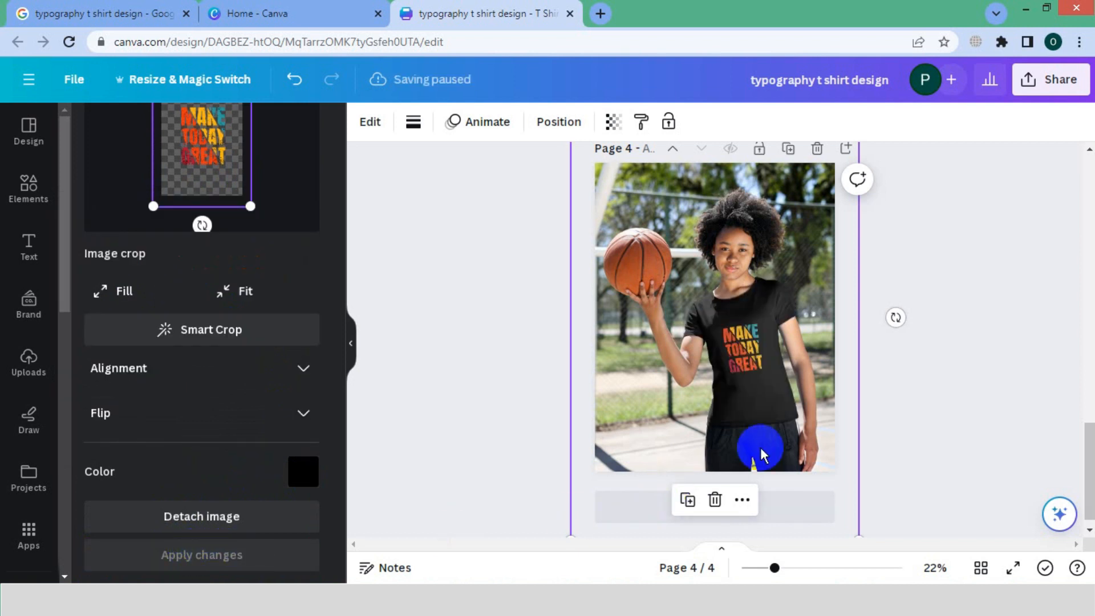
# Examine the black T-shirt mockup on page 4 up close and as a whole.
pyautogui.moveTo(780, 568); pyautogui.dragTo(792, 567)
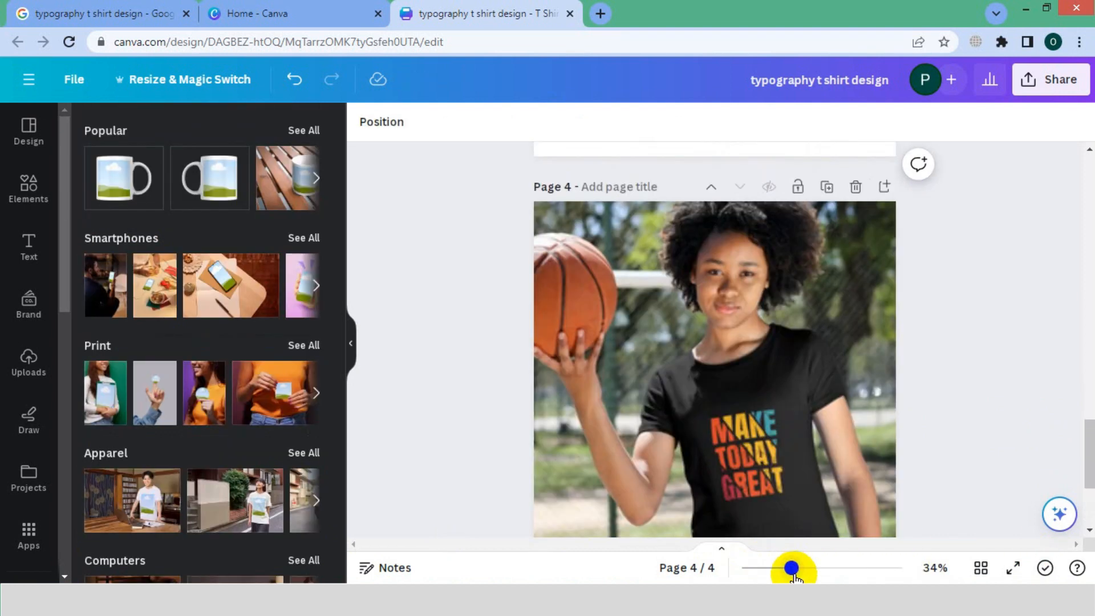
pyautogui.scroll(-3, 895, 433)
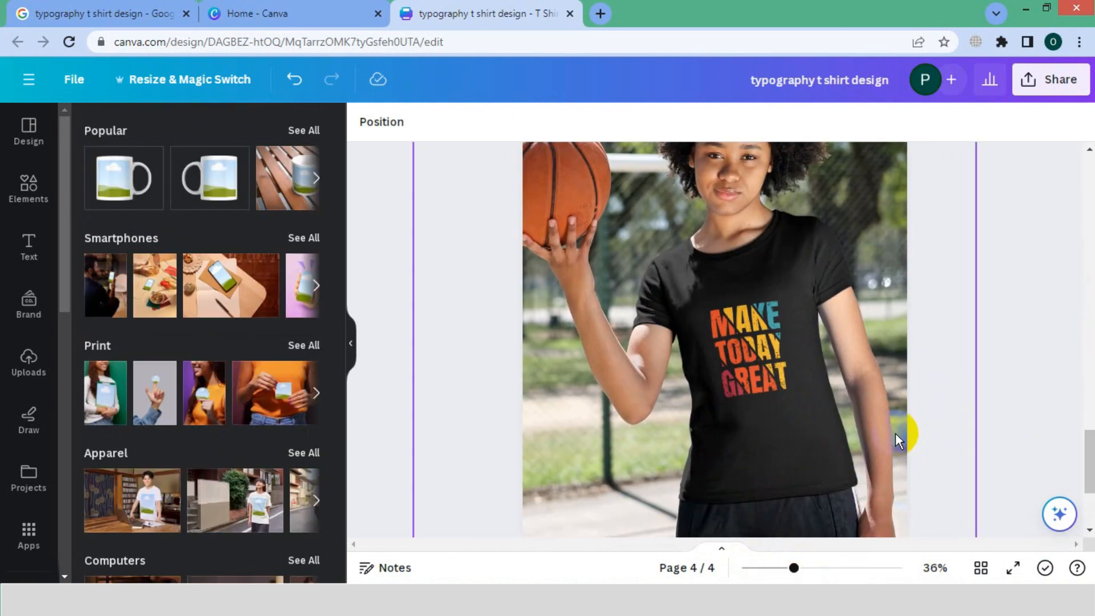
pyautogui.moveTo(794, 567); pyautogui.dragTo(803, 568)
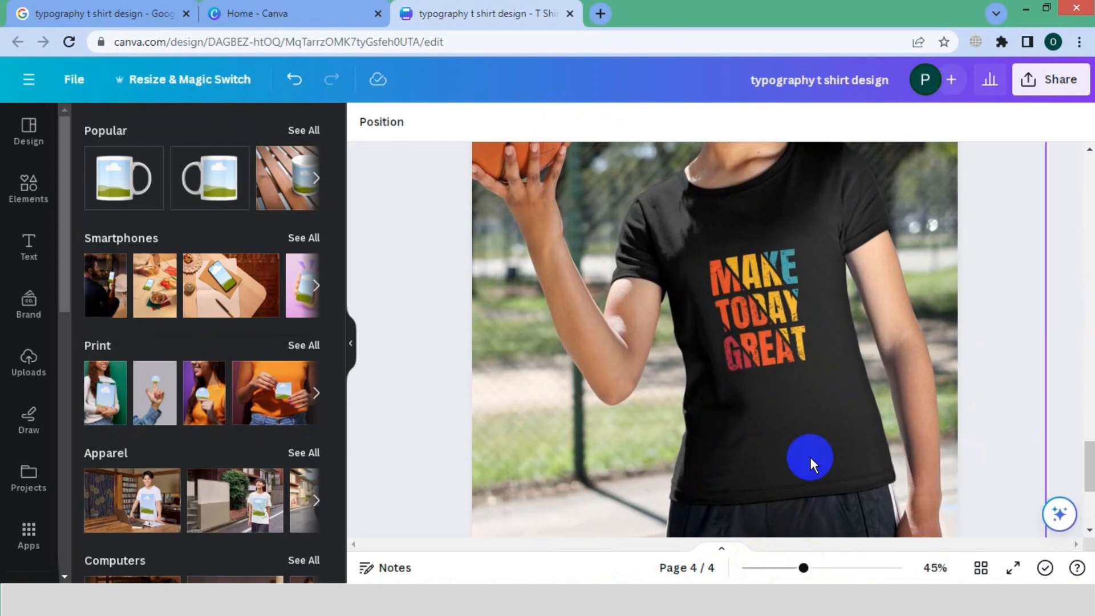
pyautogui.scroll(5, 825, 416)
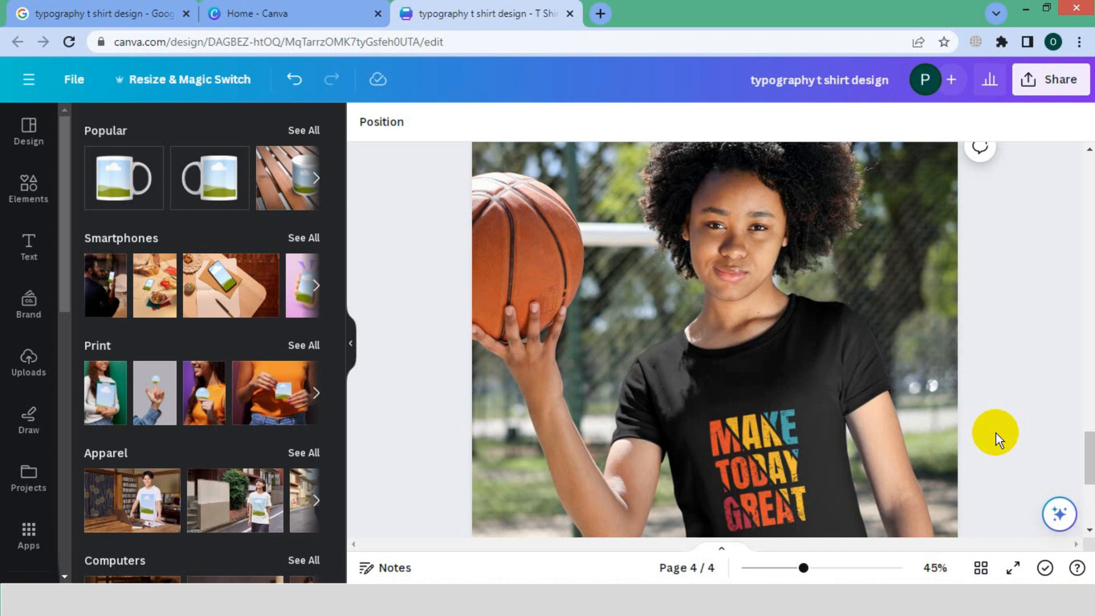
pyautogui.moveTo(1087, 453); pyautogui.dragTo(1087, 472)
pyautogui.moveTo(803, 567); pyautogui.dragTo(787, 568)
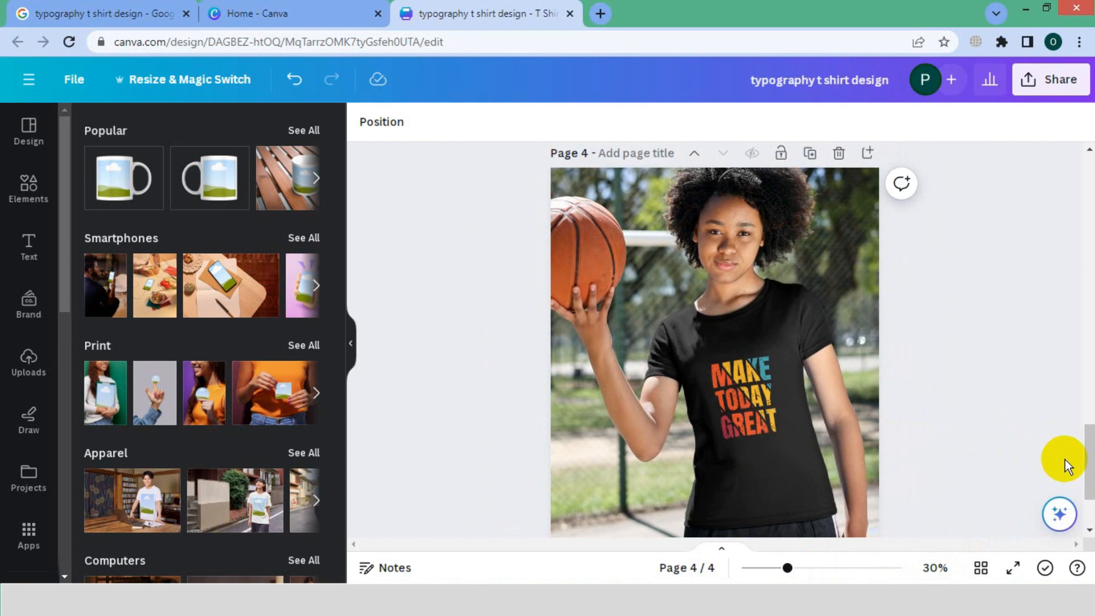